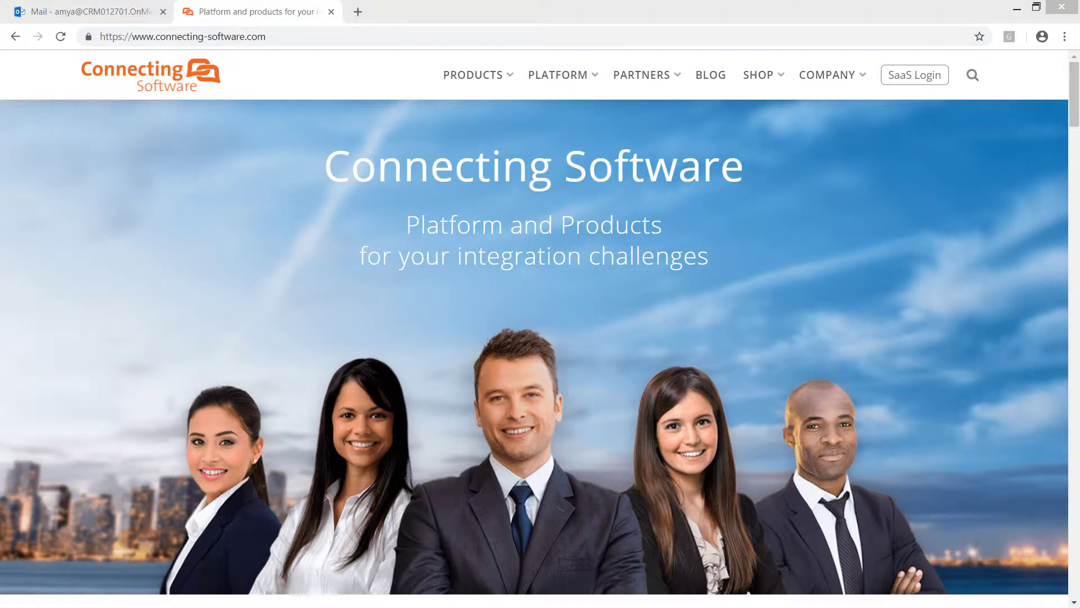
Open the deployment options comparison from the pricing page of CB Dynamics CRM – SharePoint Permissions Replicator.
left_click(473, 75)
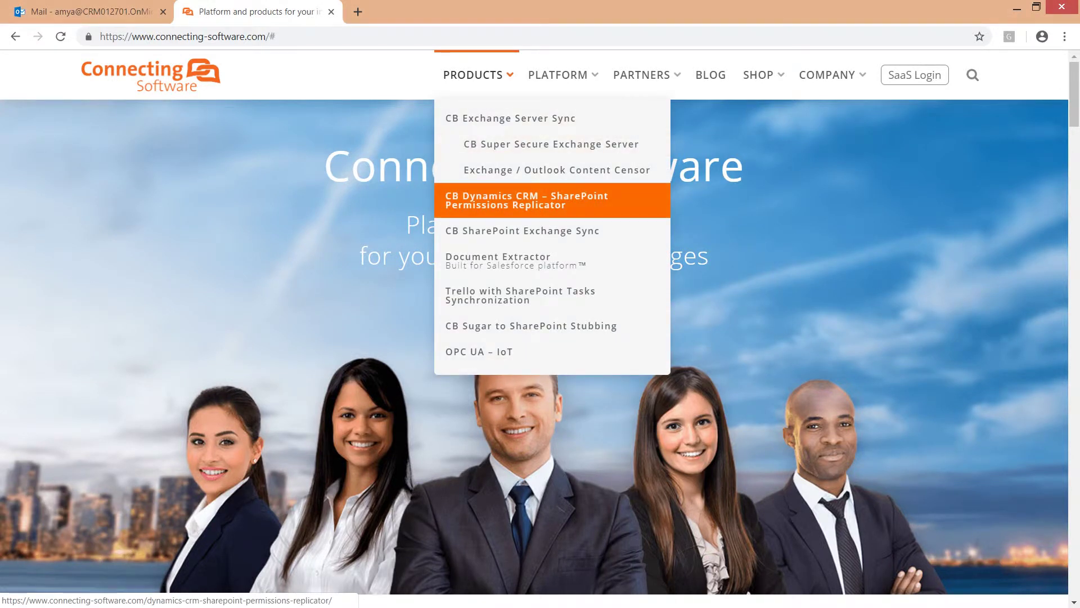
left_click(527, 200)
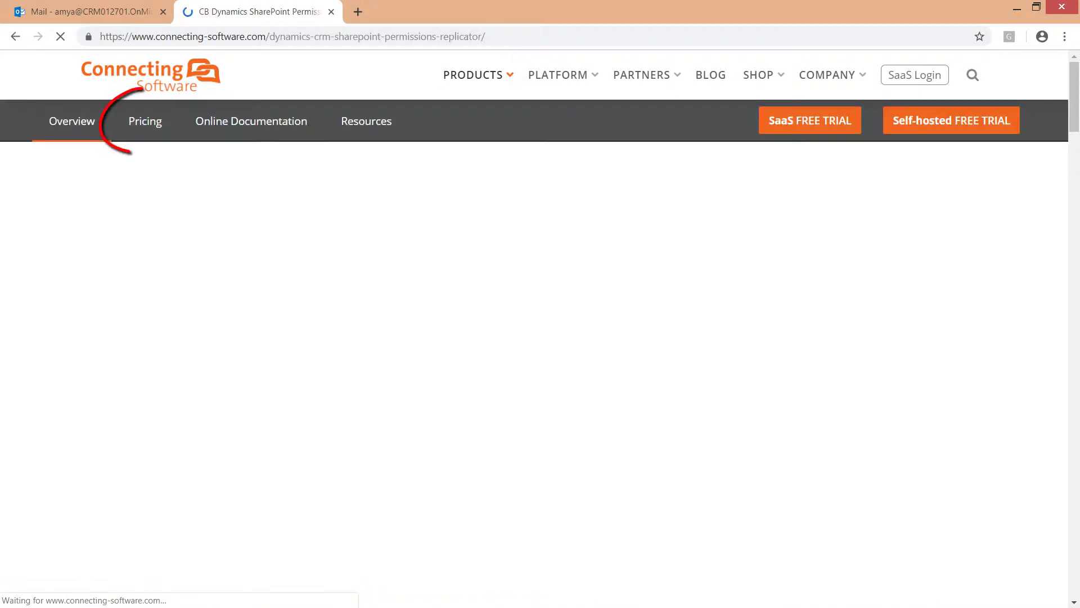
left_click(145, 121)
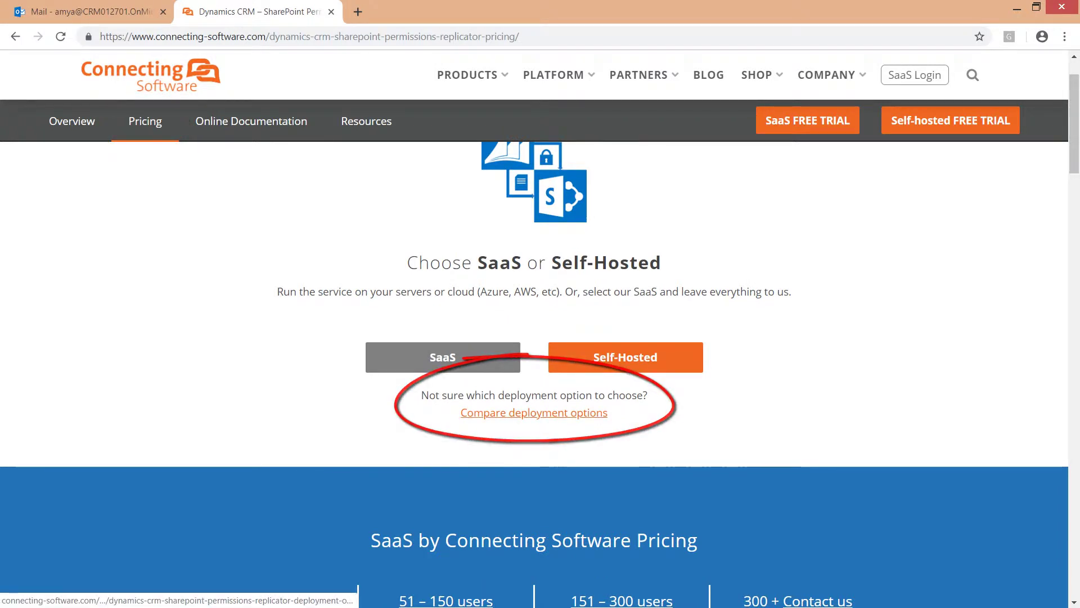
left_click(534, 413)
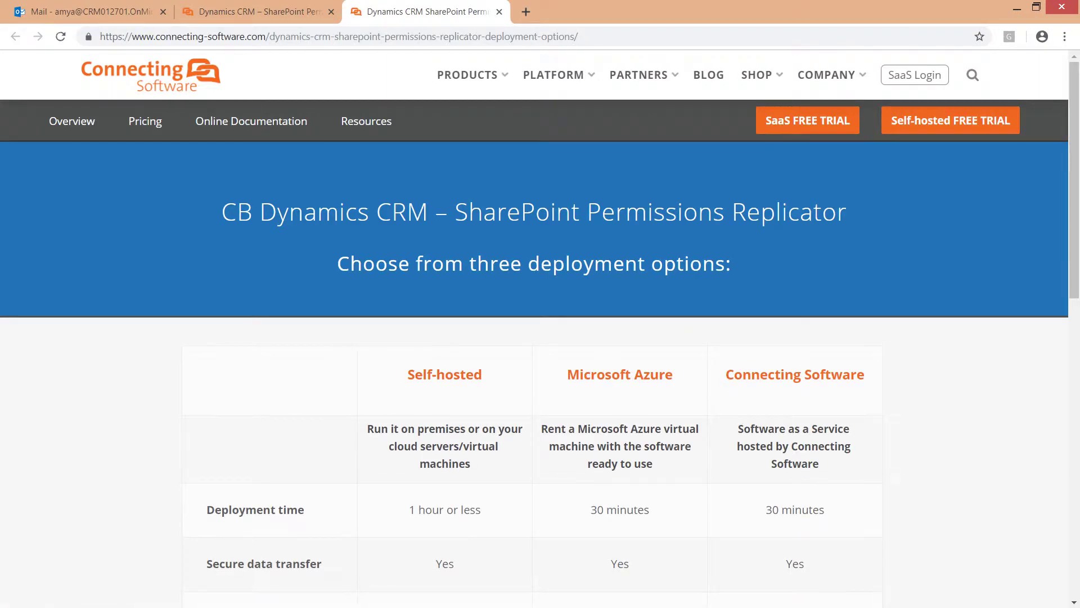
Review the self-hosted deployment option in the comparison table and open its pricing enquiry form.
scroll(535, 338, "down", 1)
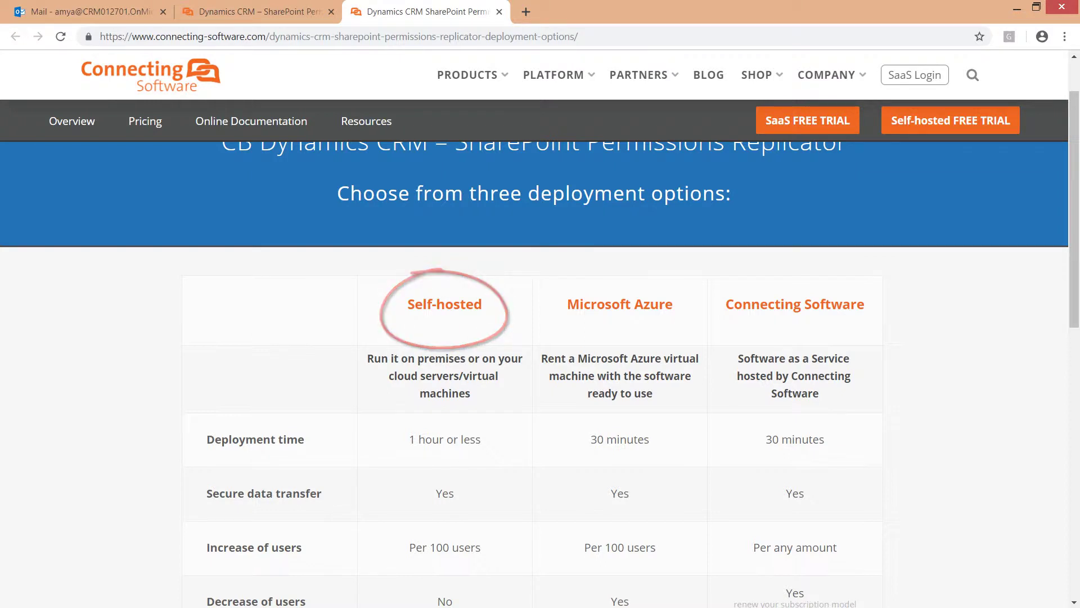
scroll(534, 361, "down", 1)
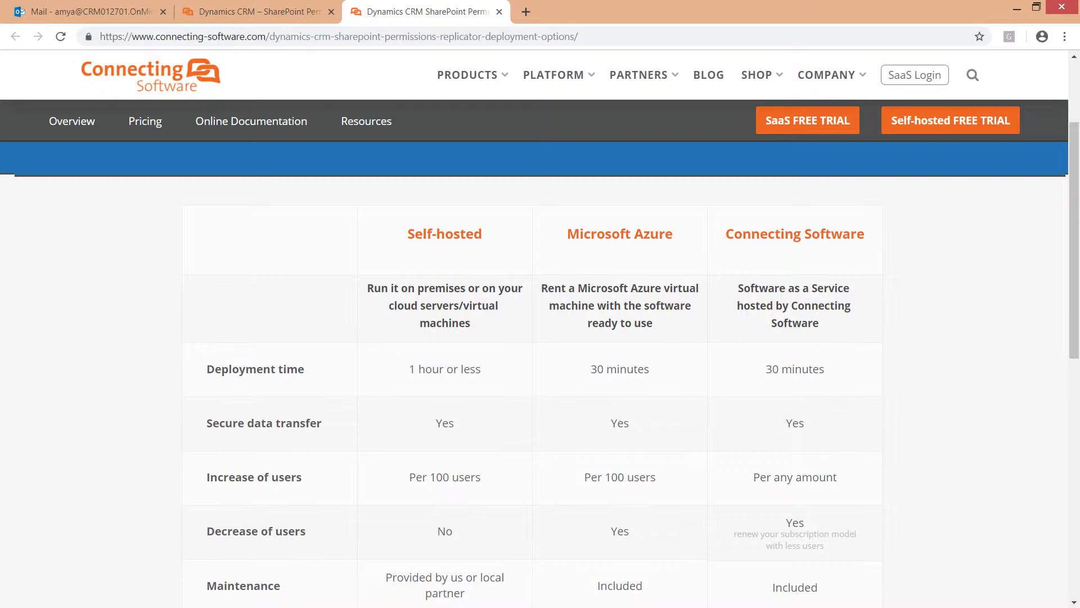
scroll(534, 360, "down", 1)
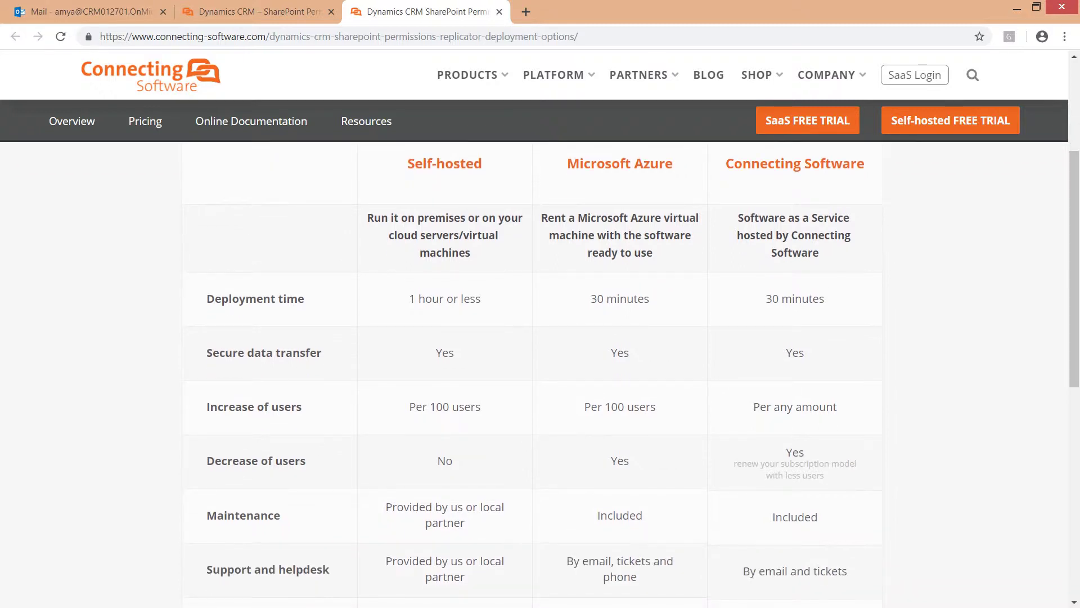
scroll(535, 360, "down", 1)
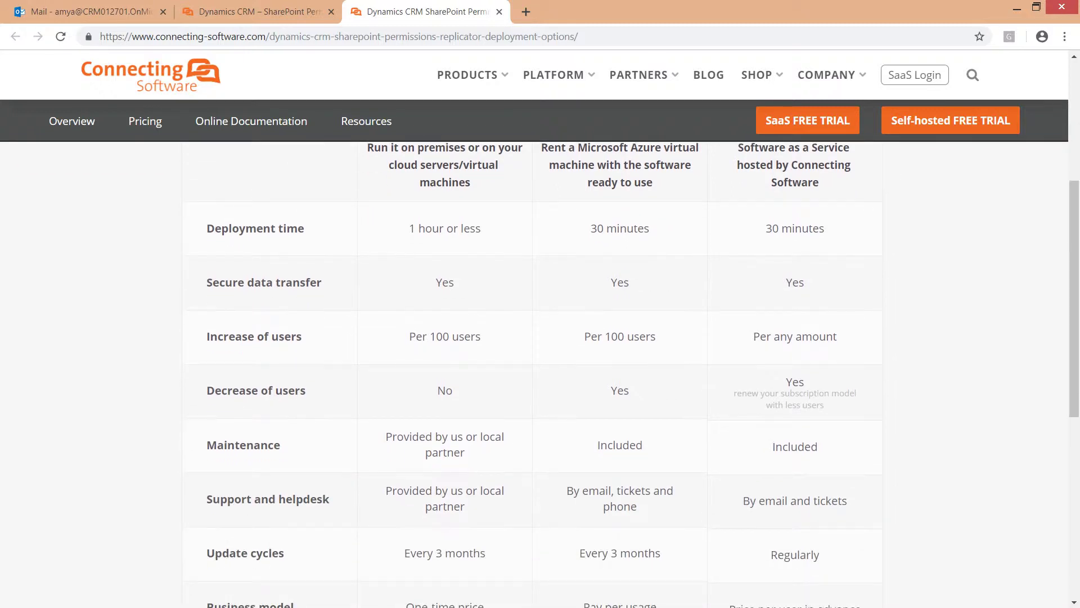
scroll(534, 360, "down", 1)
scroll(535, 360, "down", 1)
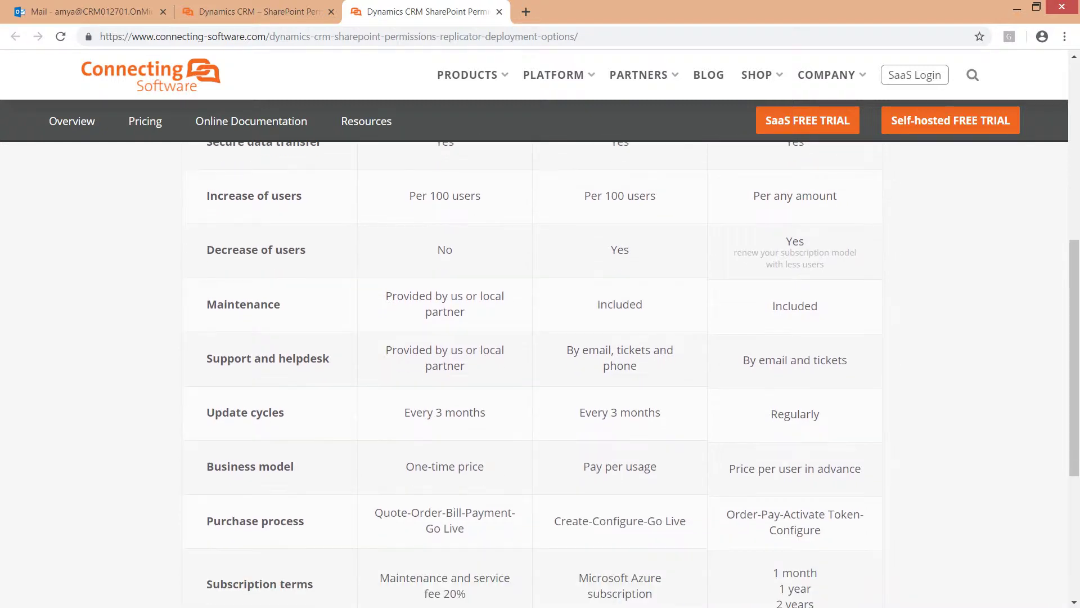
scroll(535, 361, "down", 4)
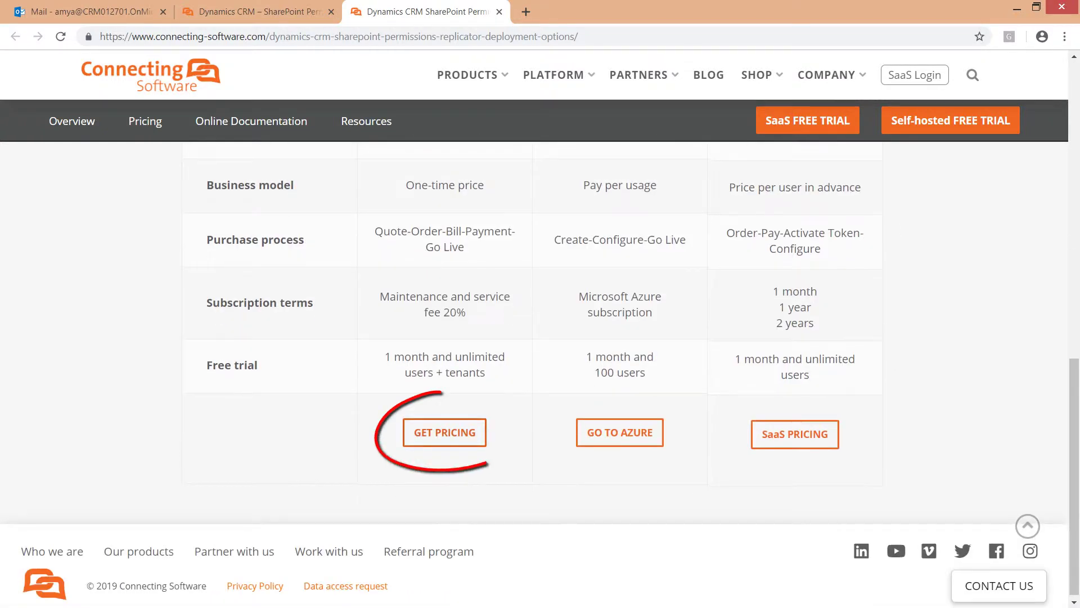
left_click(445, 432)
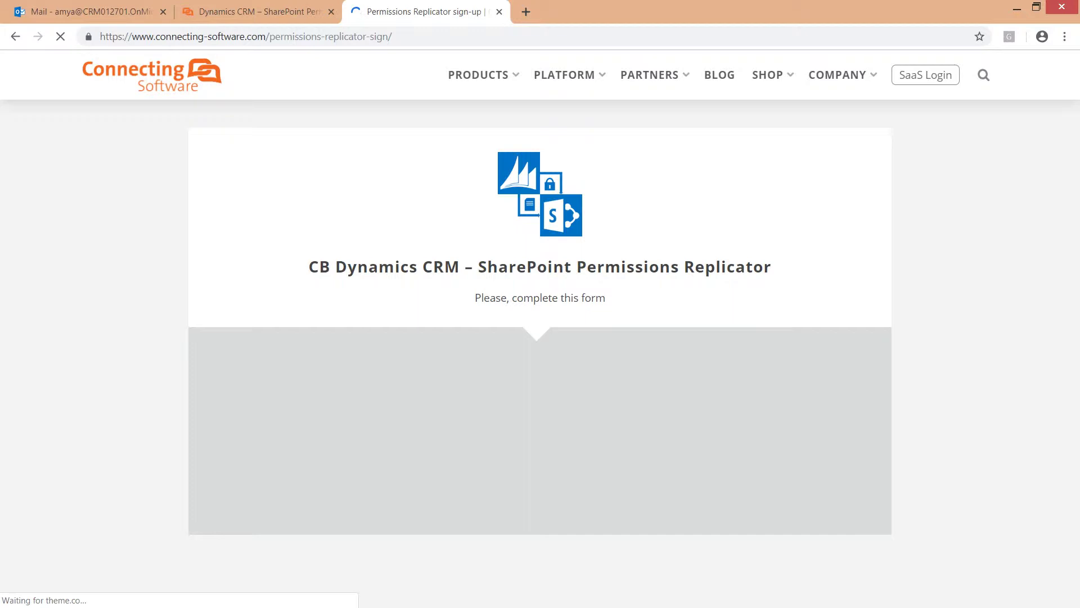
Look through the fields of the Permissions Replicator enquiry form and return to the deployment options comparison.
scroll(534, 360, "down", 4)
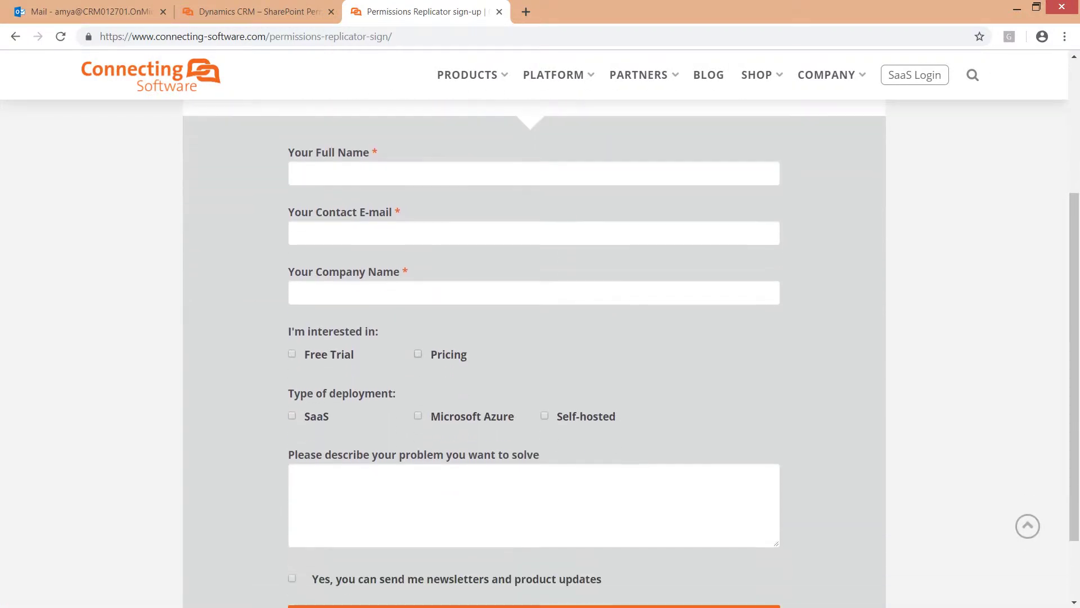
scroll(535, 360, "down", 2)
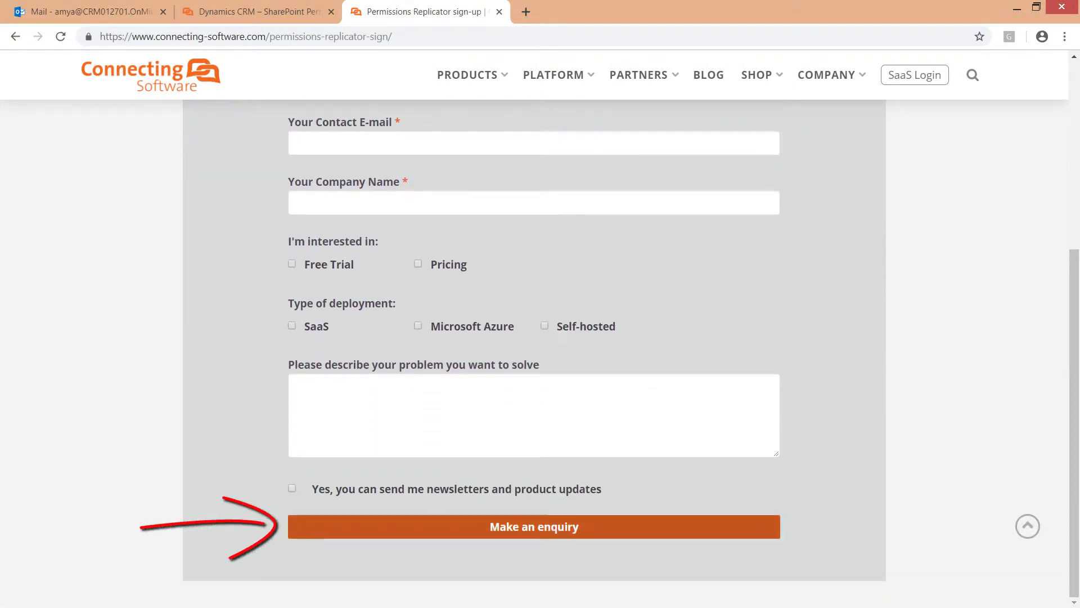
scroll(535, 361, "up", 5)
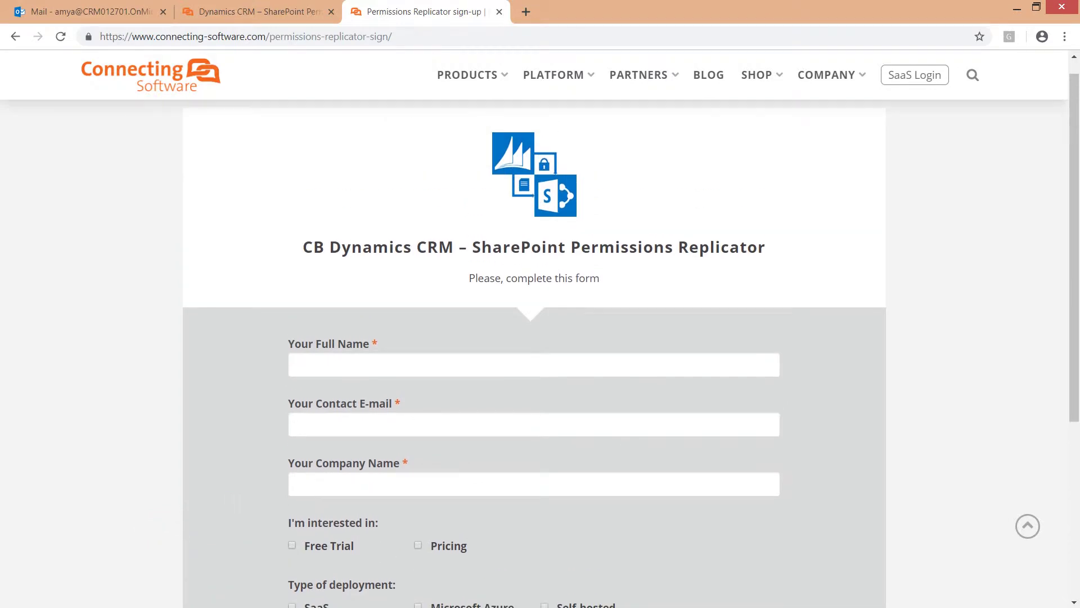
left_click(16, 36)
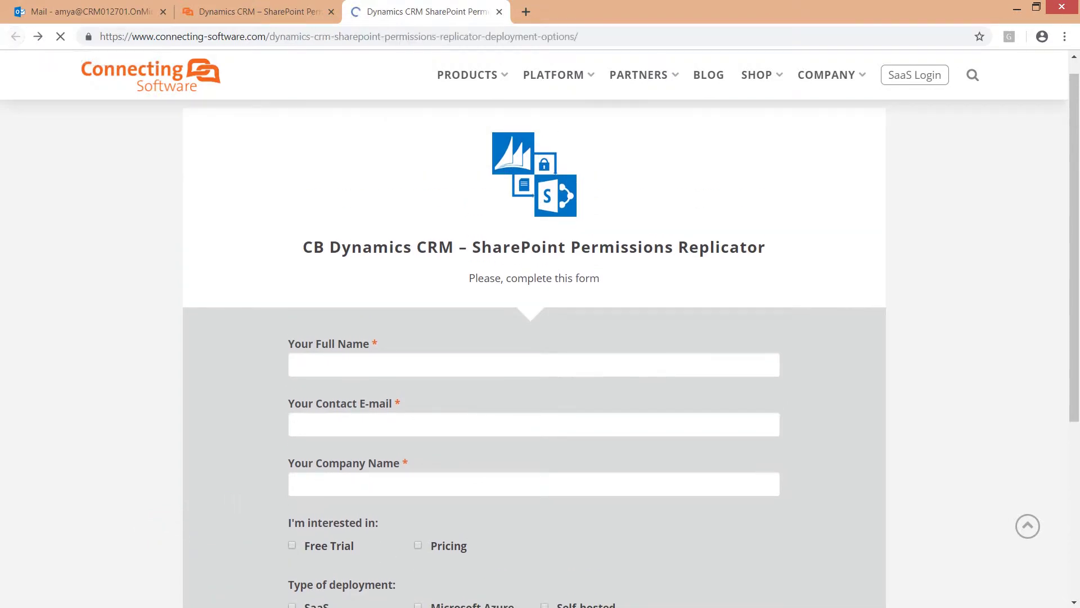
Review the Microsoft Azure deployment option in the comparison table and open its Azure Marketplace page.
scroll(535, 360, "up", 11)
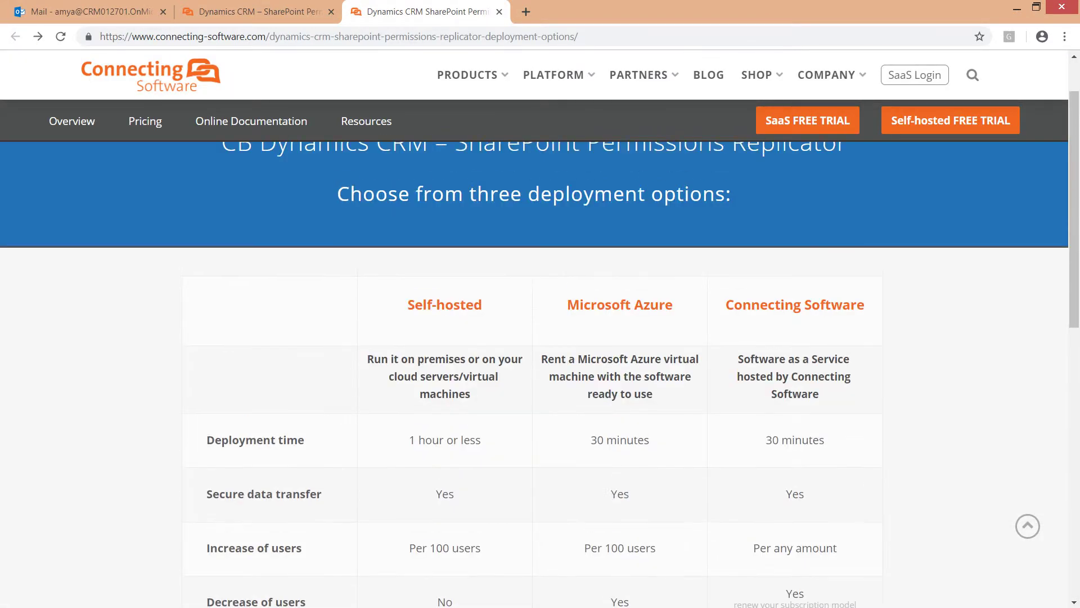
scroll(535, 360, "down", 2)
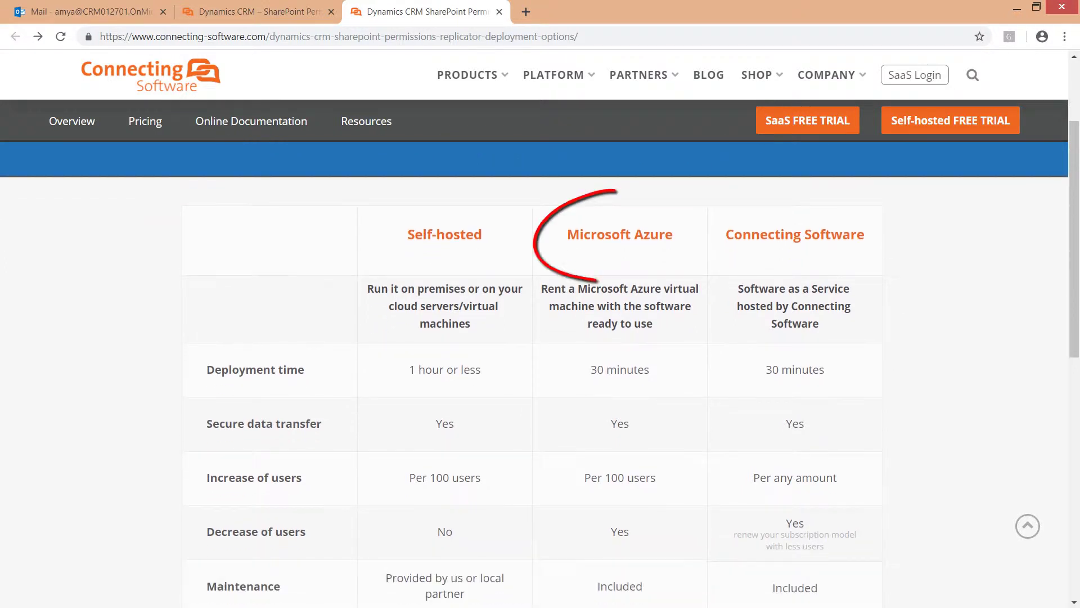
scroll(534, 360, "down", 1)
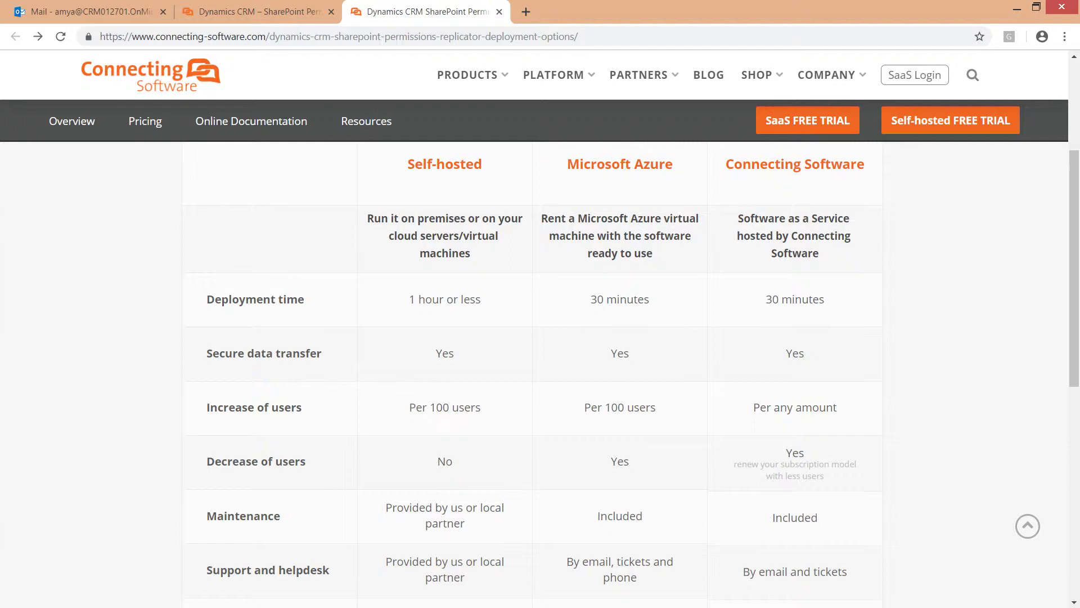
scroll(535, 360, "down", 1)
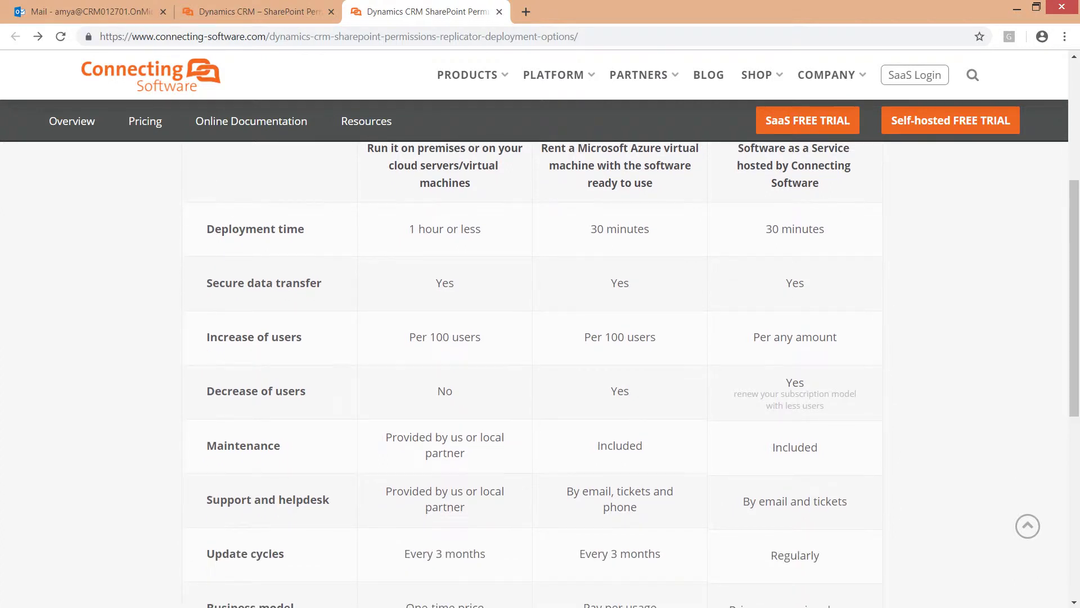
scroll(535, 372, "down", 3)
scroll(535, 371, "down", 3)
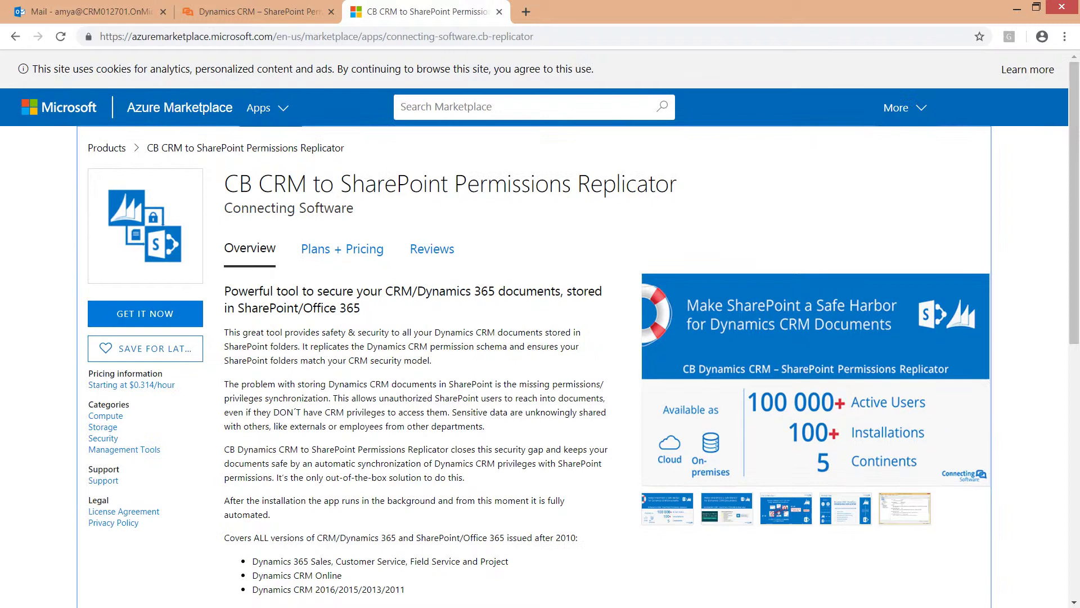
Request the CB CRM to SharePoint Permissions Replicator app in Azure, filling in the work e-mail and continuing with the up to 100 user plan.
left_click(145, 313)
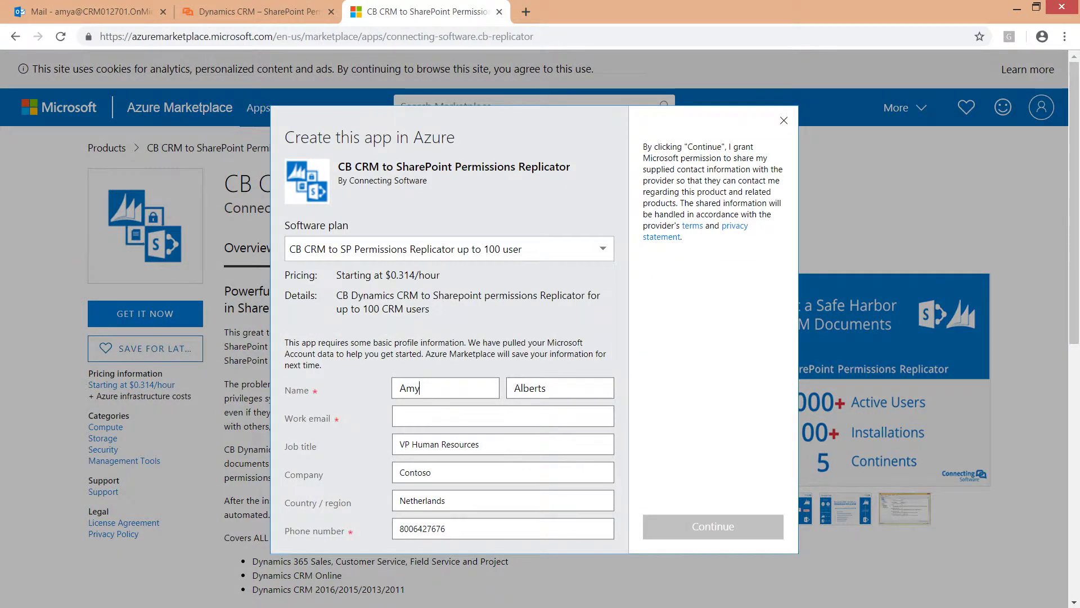
left_click(419, 416)
key("ctrl+v")
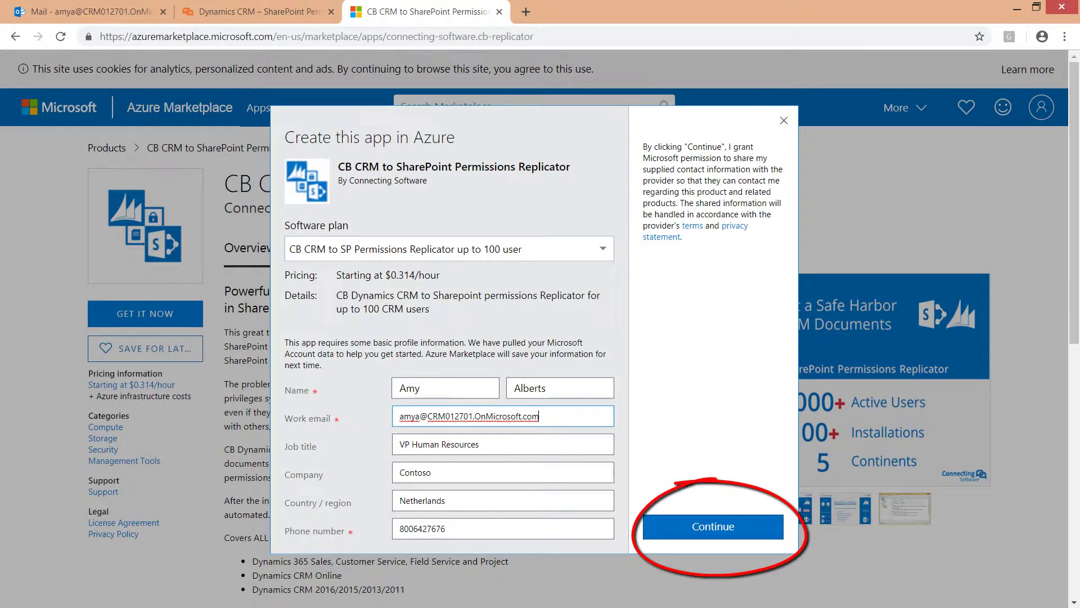
left_click(714, 527)
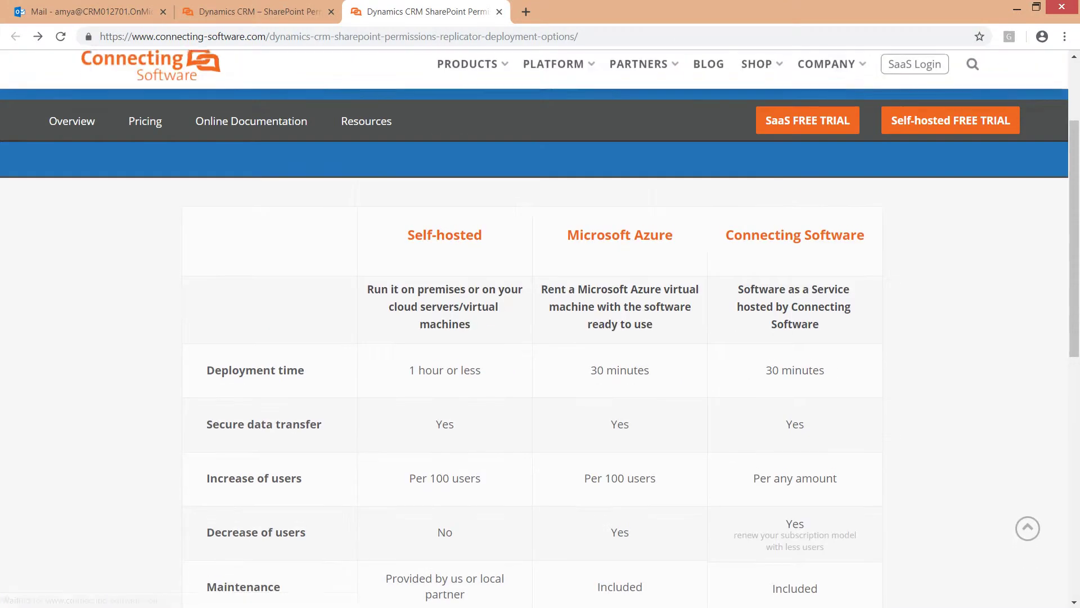
Open the SaaS pricing from the deployment options comparison and show the plans for 51 – 150 users.
scroll(534, 372, "down", 3)
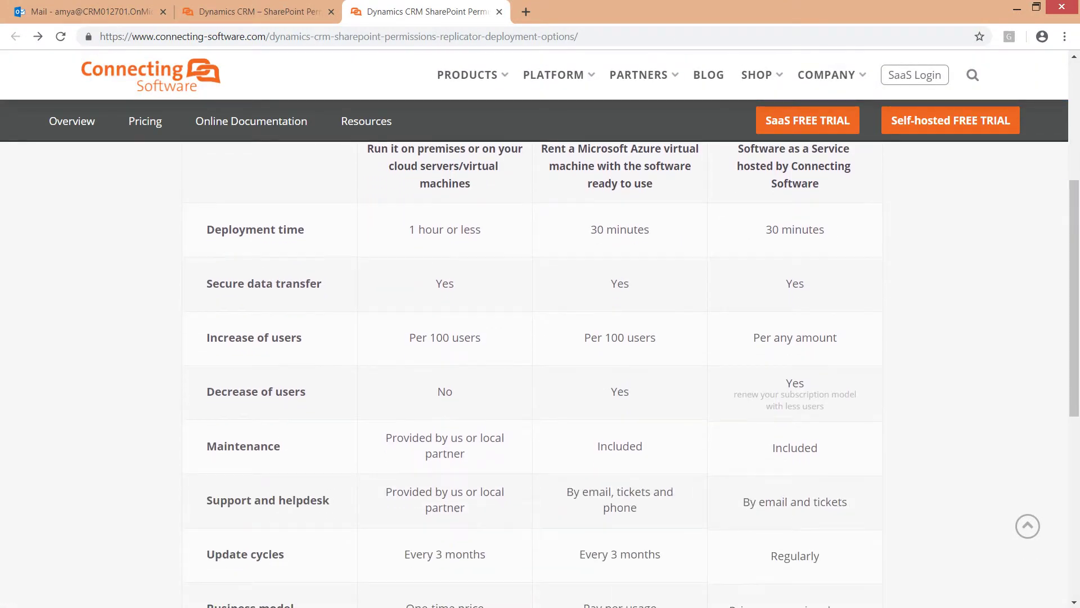
scroll(535, 372, "up", 1)
scroll(534, 371, "down", 4)
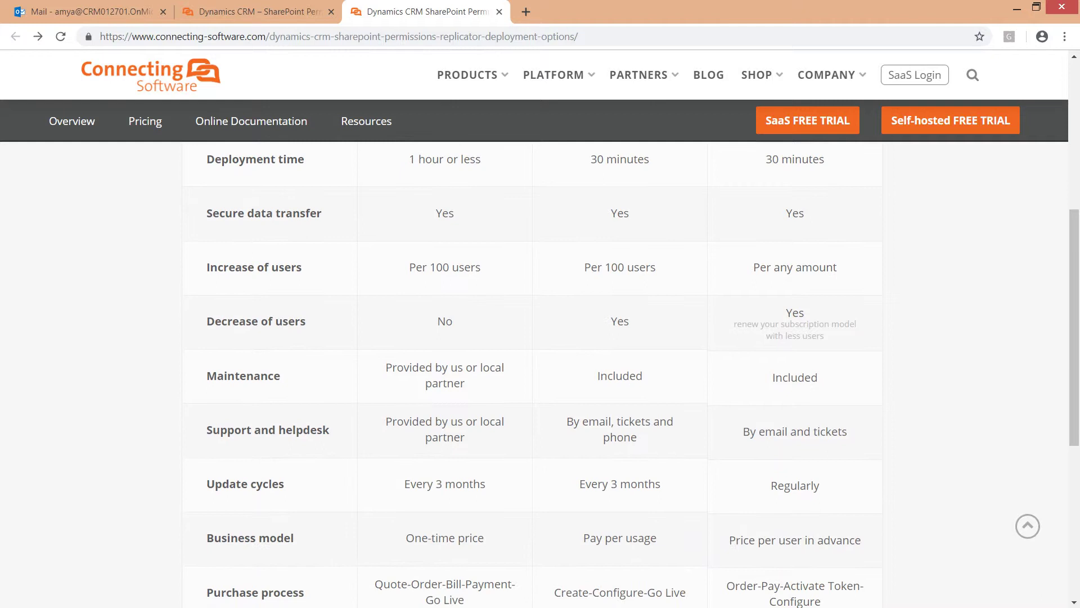
scroll(540, 366, "down", 3)
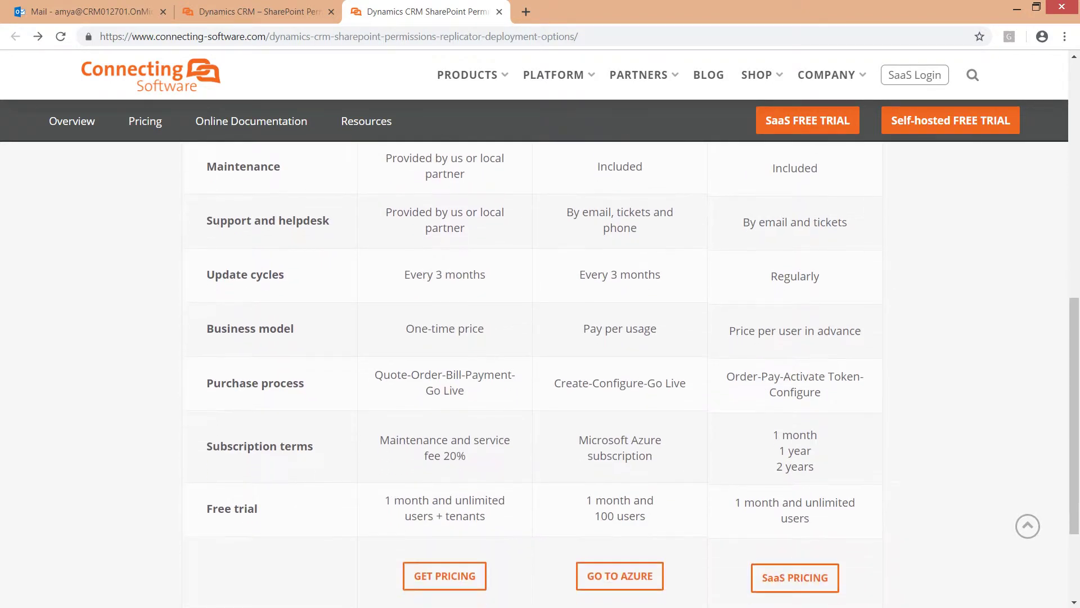
scroll(540, 365, "down", 2)
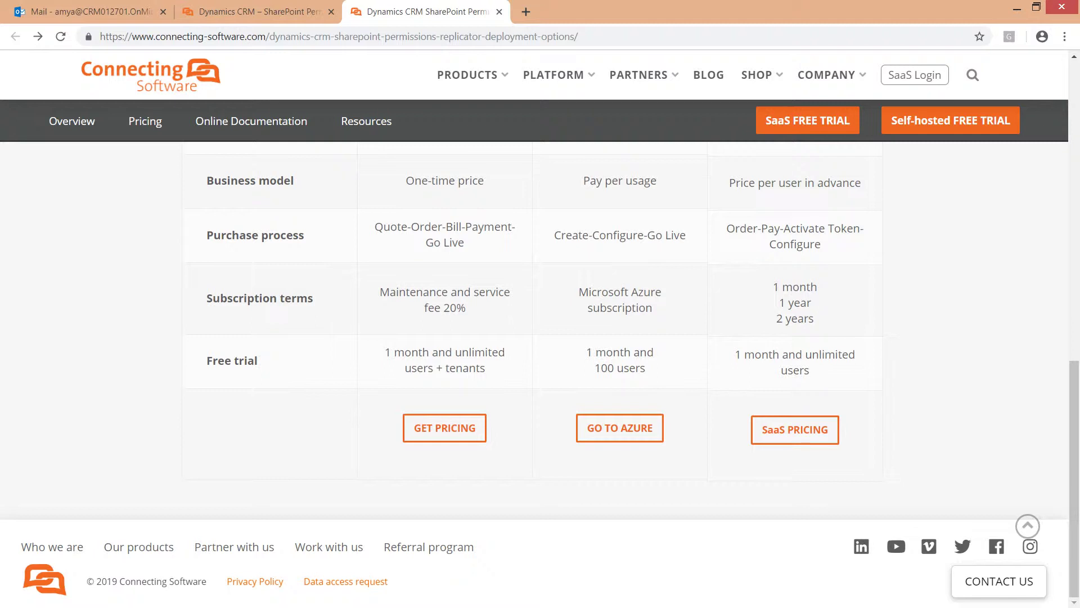
left_click(795, 429)
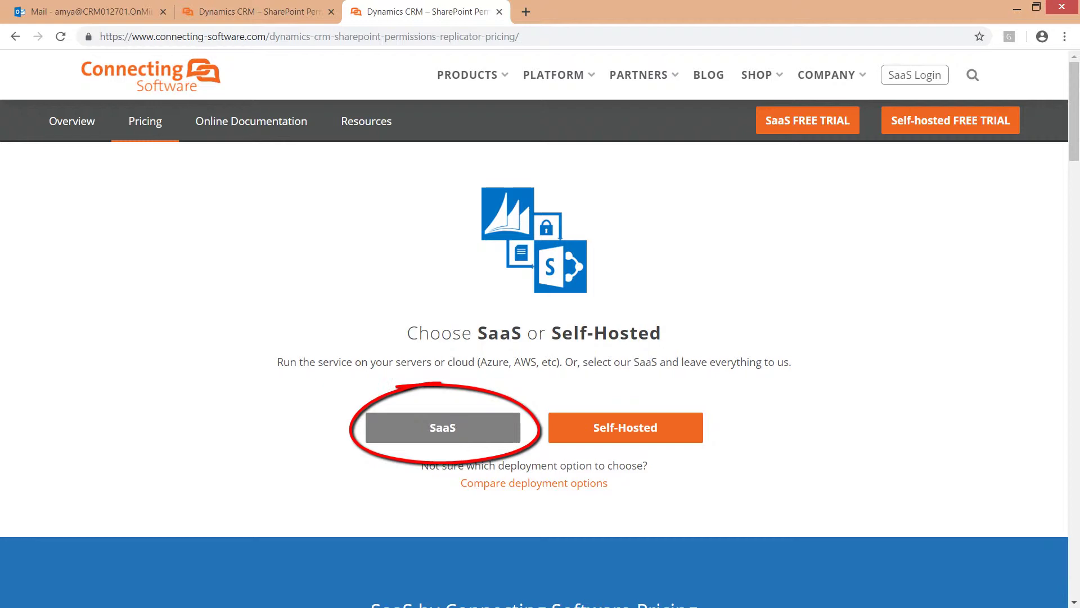
left_click(442, 427)
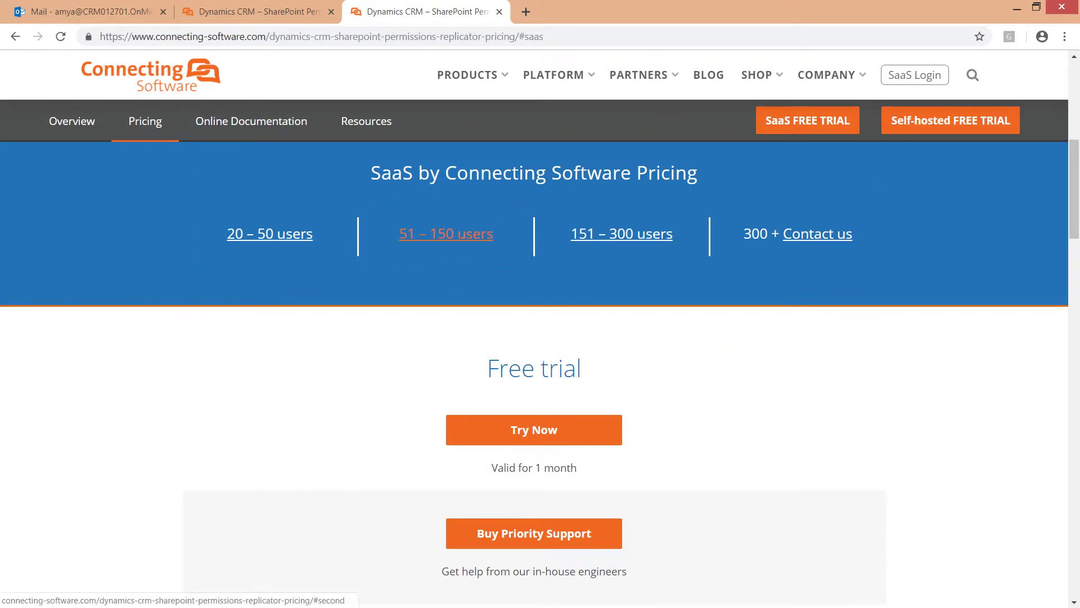
left_click(446, 233)
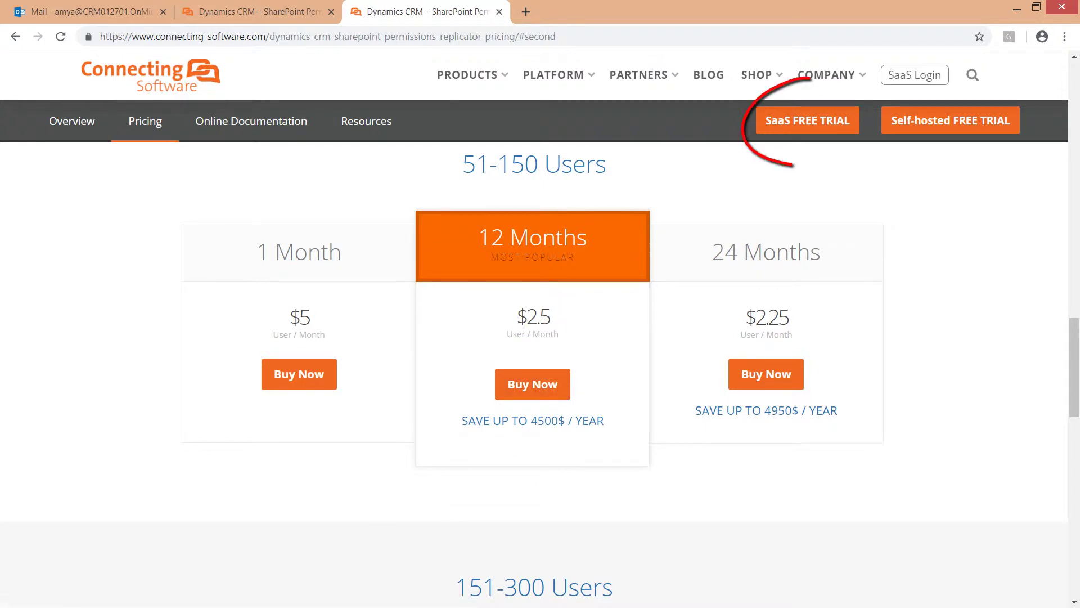
Order the SaaS free trial of the Permissions Replicator, proceeding past the customer information and placing the order.
left_click(807, 120)
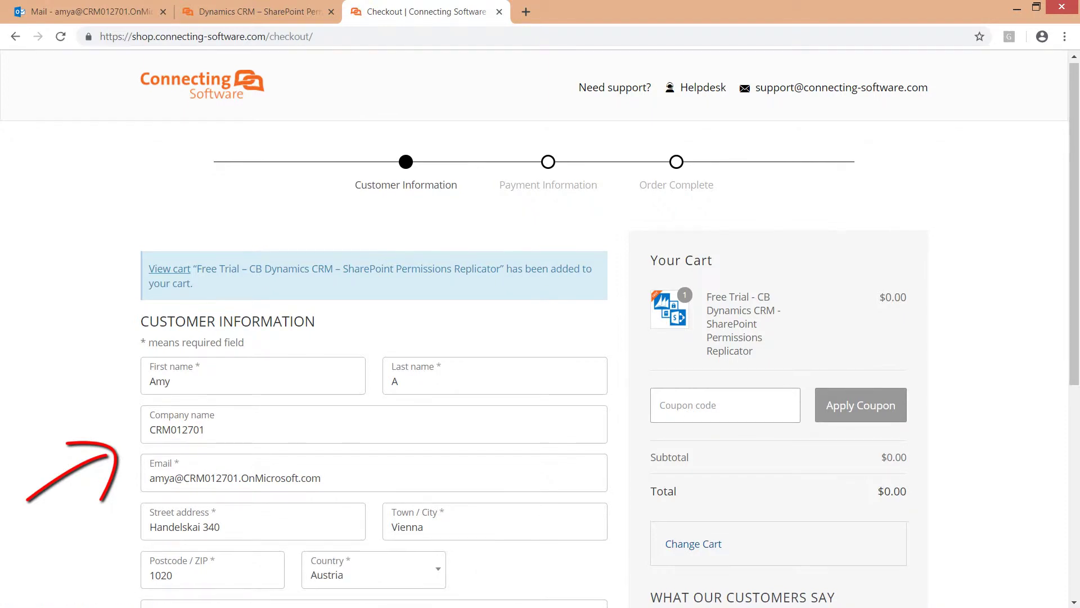
scroll(540, 329, "down", 4)
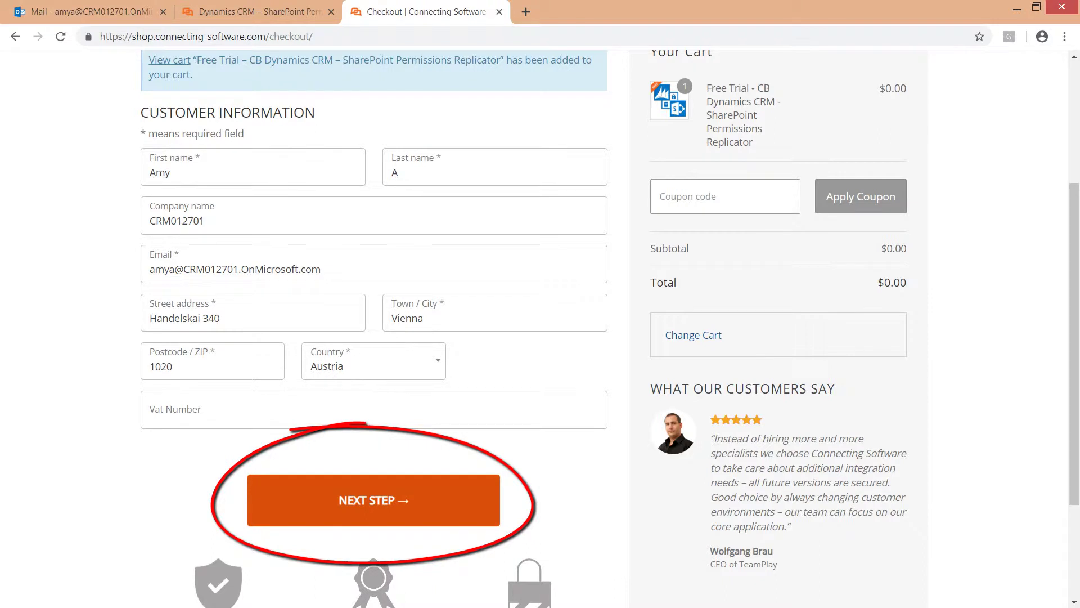
left_click(374, 500)
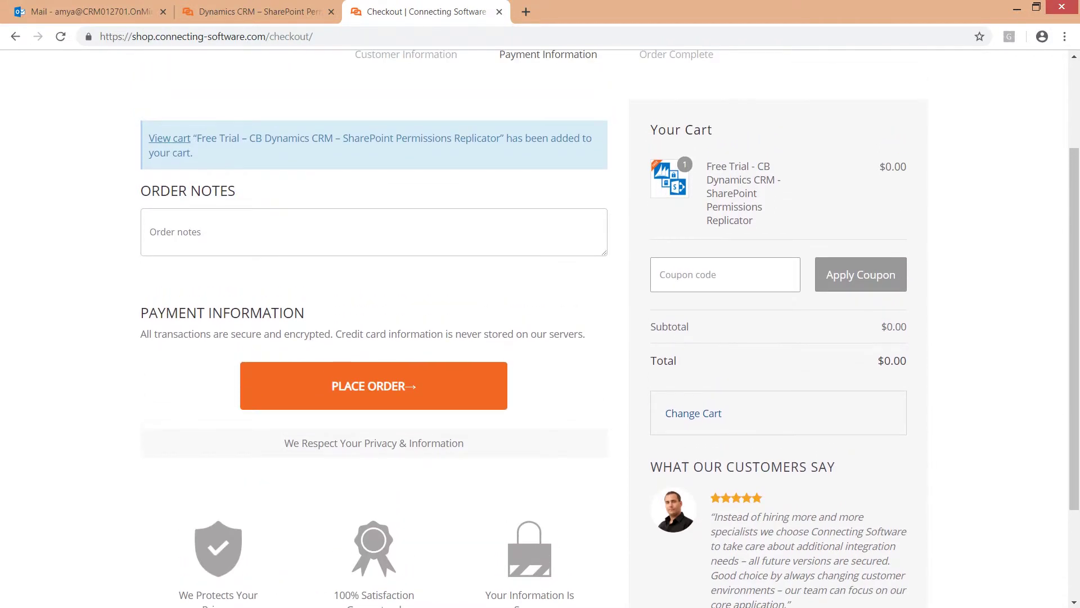
left_click(374, 386)
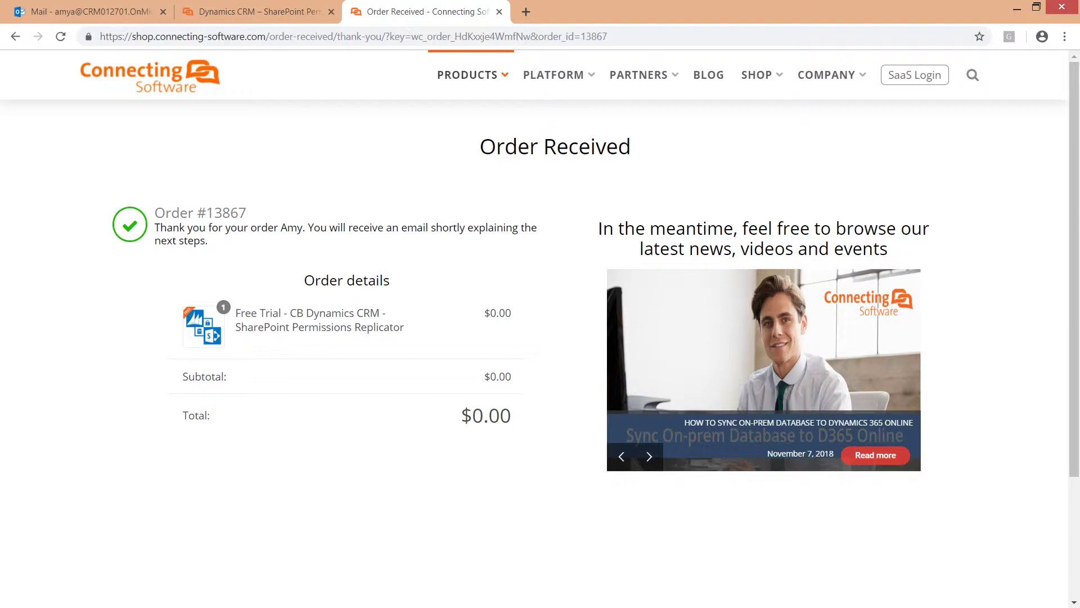
Switch to the Outlook inbox, open the Service Activation Code Instructions e-mail and start the service activation from it.
left_click(84, 12)
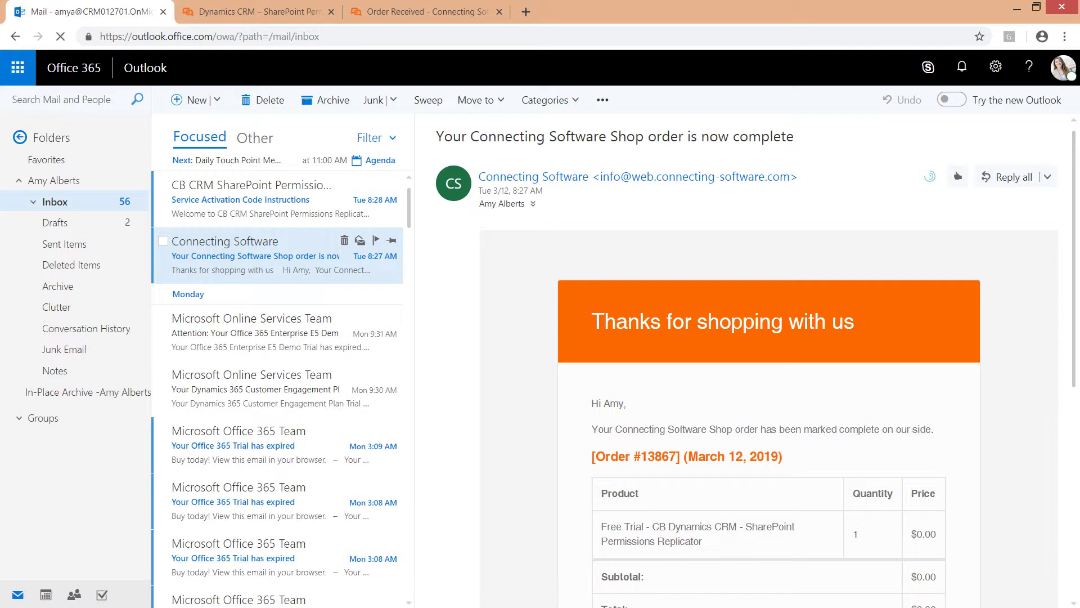
scroll(769, 360, "down", 6)
left_click(280, 200)
scroll(768, 360, "down", 1)
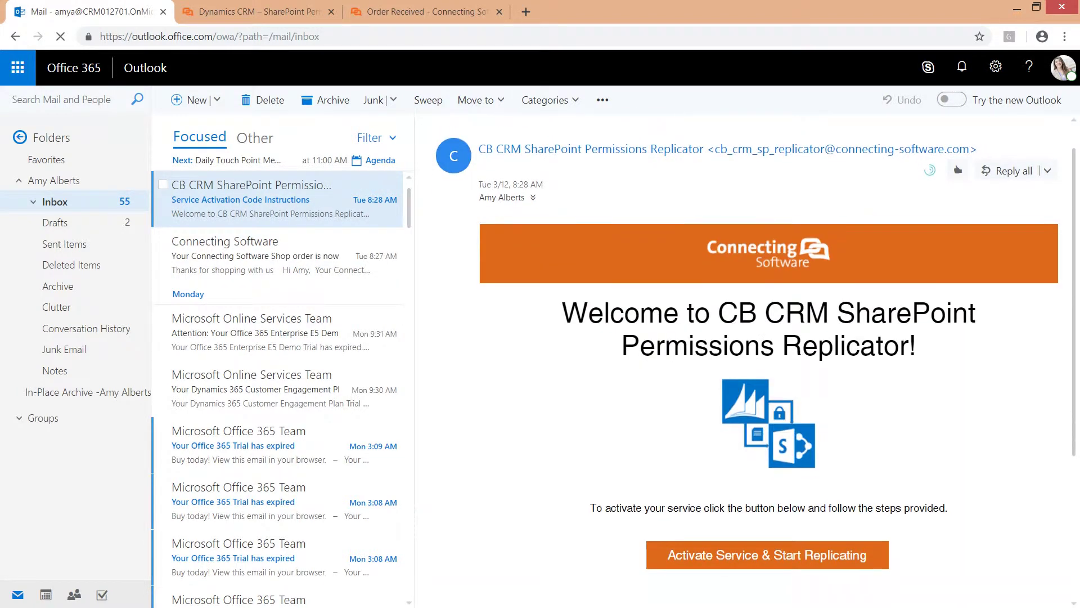
scroll(769, 360, "down", 4)
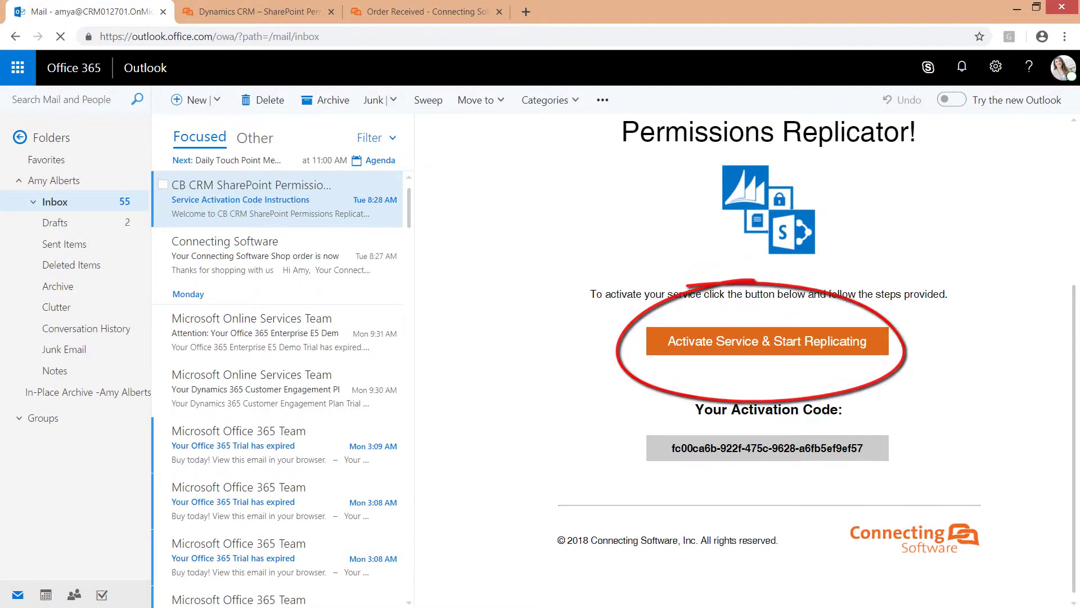
left_click(768, 341)
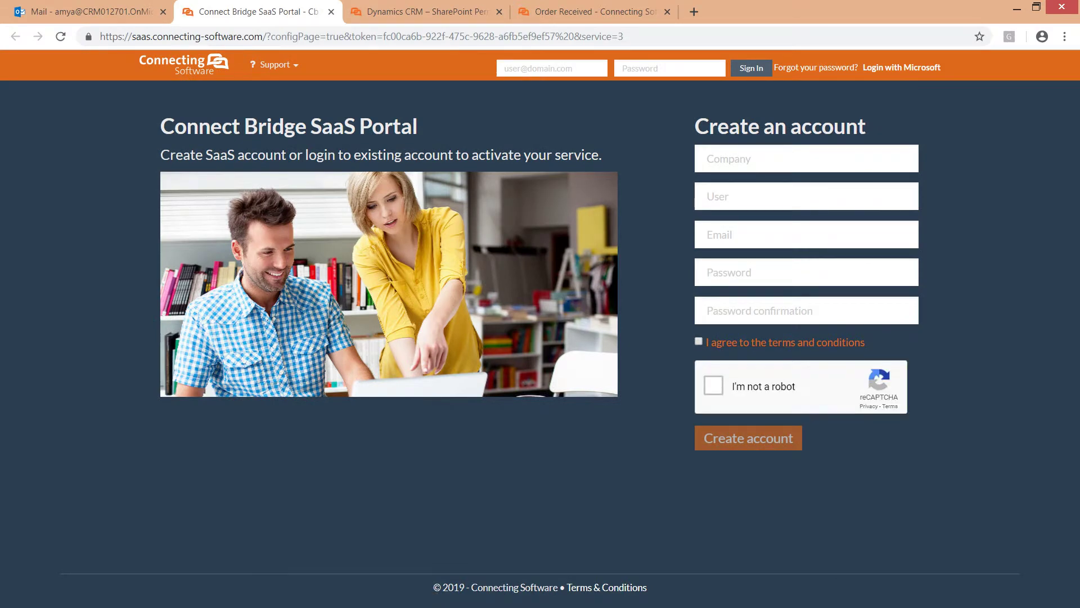
Sign in to the Connect Bridge SaaS Portal with the existing account's e-mail and password.
left_click(552, 68)
left_click(579, 94)
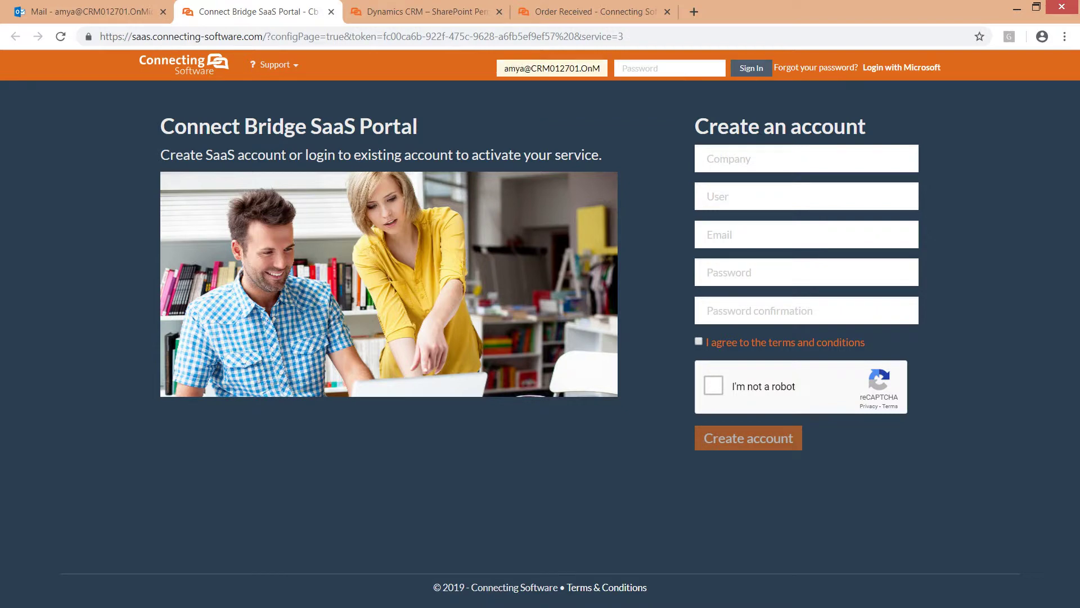
left_click(670, 68)
key("ctrl+v")
key("Return")
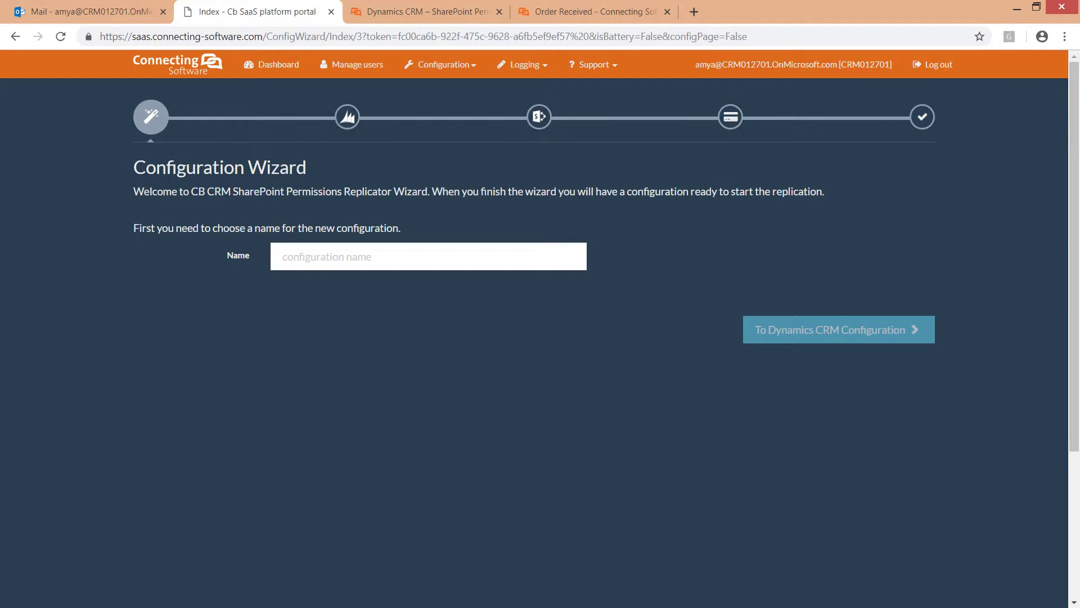
Name the new configuration "User Acceptance Testing" and continue to the Dynamics CRM configuration.
left_click(360, 257)
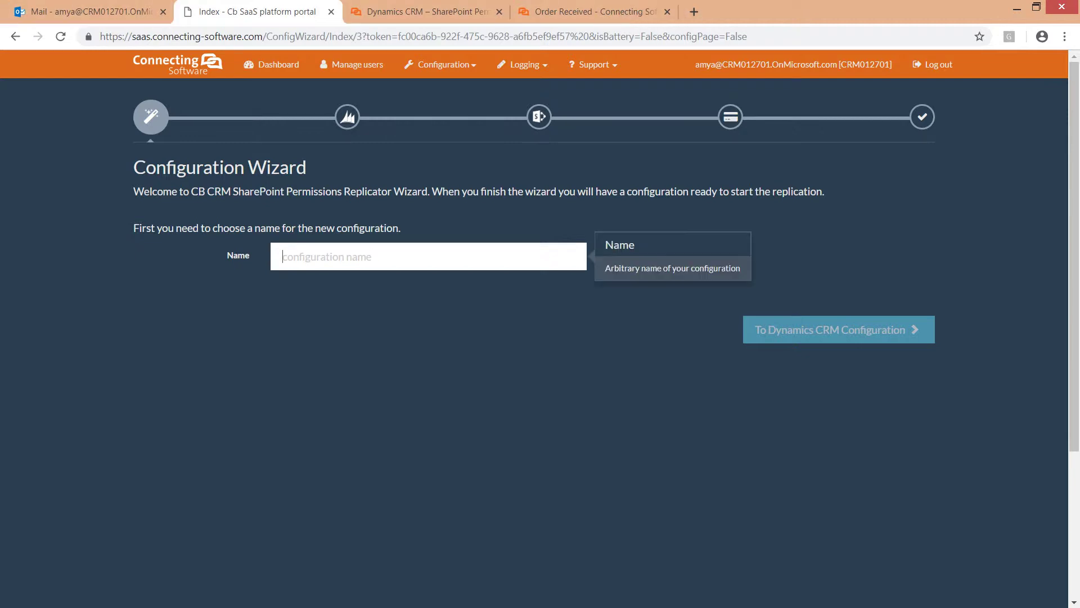
type("User Acceptance Testing")
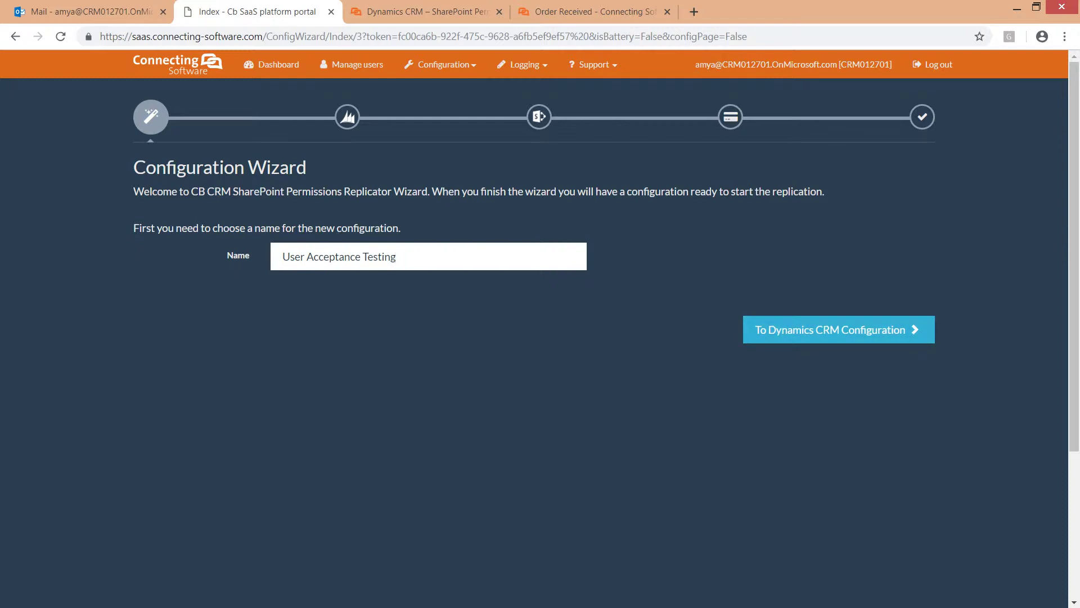
left_click(839, 330)
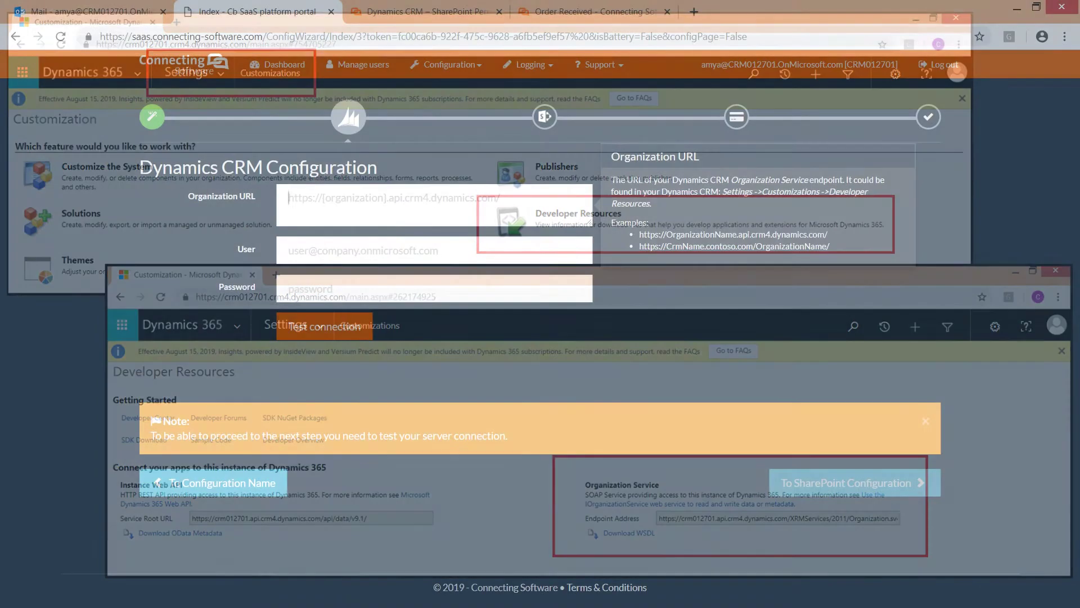
type("https://crm012701.api.crm4.dynamics.com/XRMServices/2011/Organization.svc")
key("Tab")
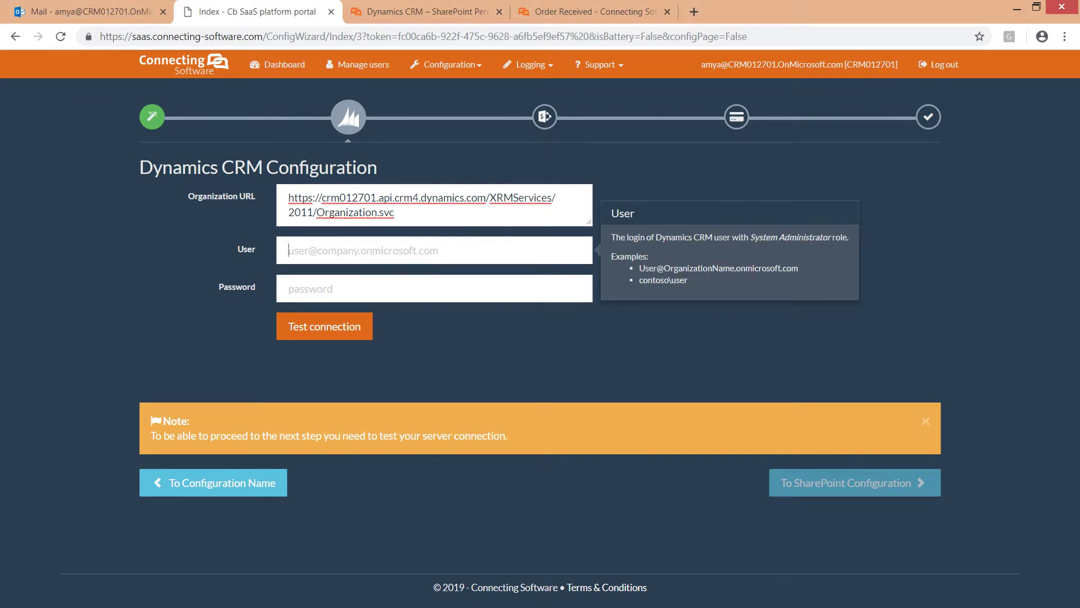
key("ctrl+v")
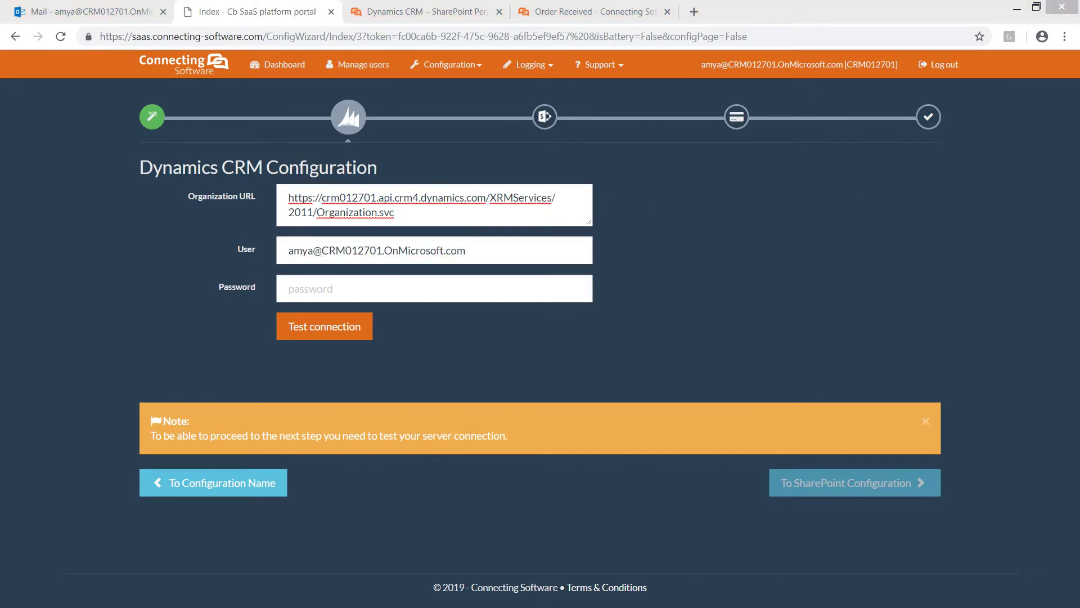
left_click(435, 288)
key("ctrl+v")
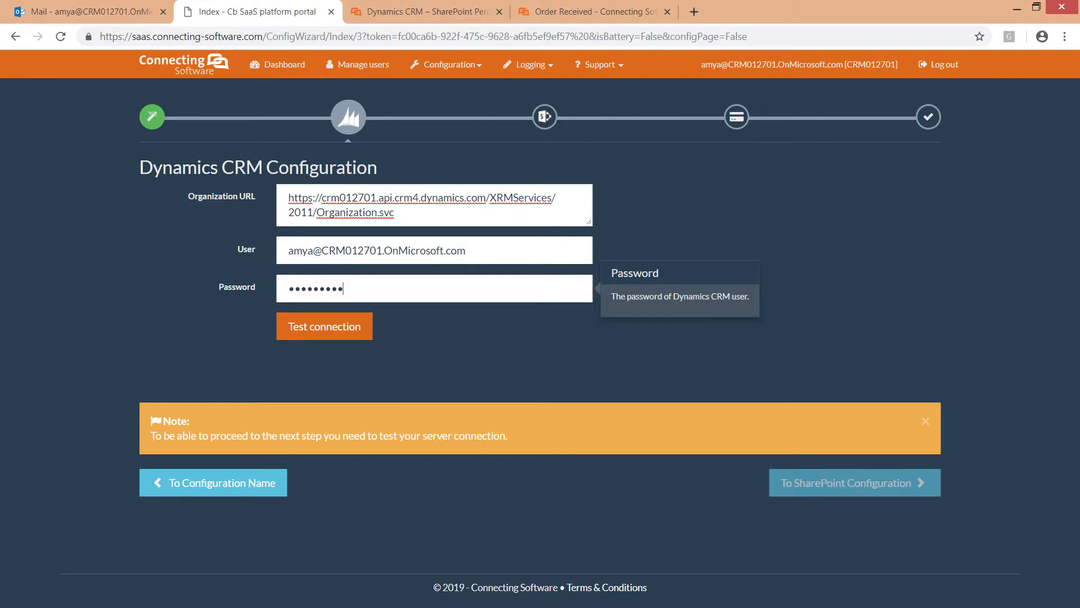
key("Tab")
key("Return")
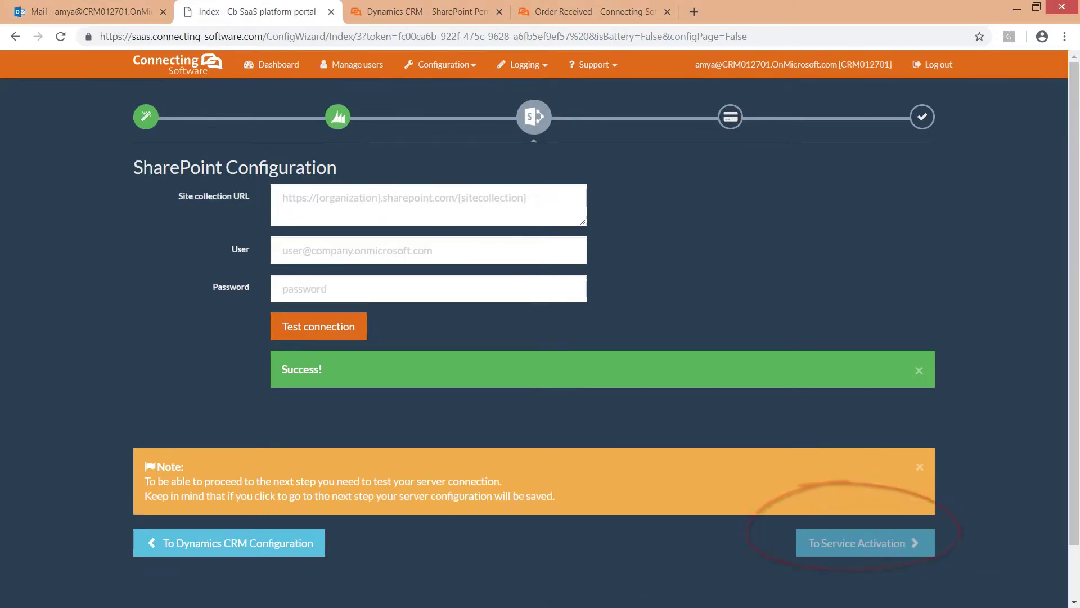
left_click(429, 205)
type("https://crm012701.sharepoint.com")
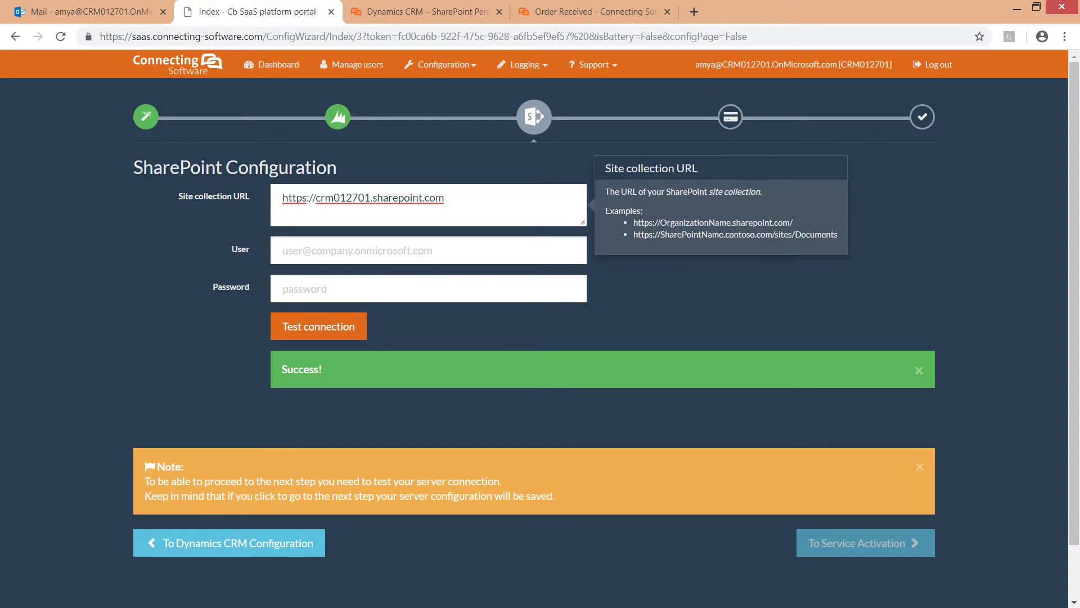
key("Tab")
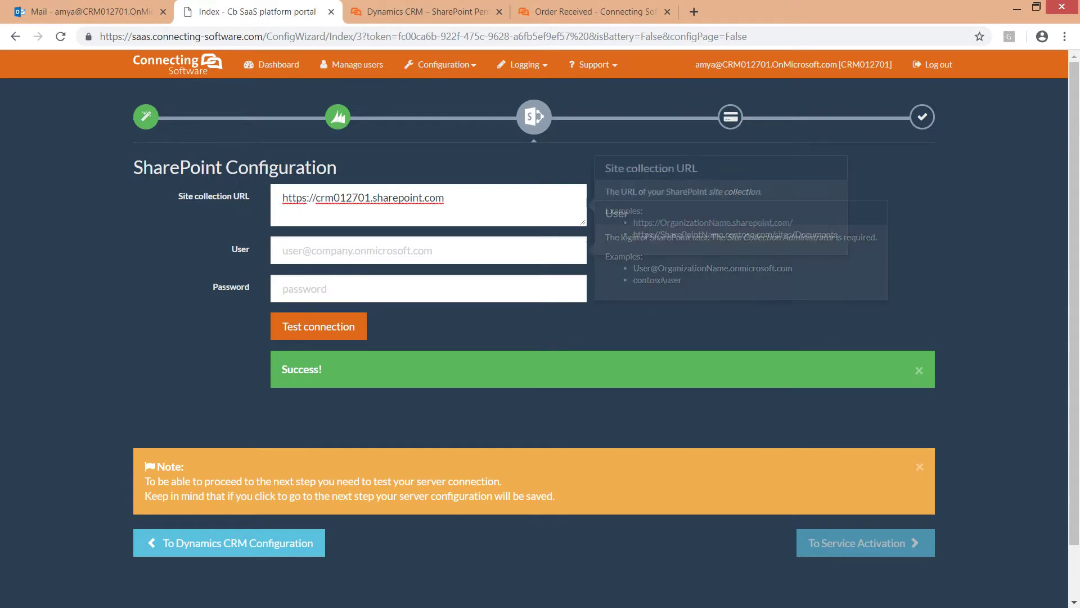
key("Tab")
key("alt+Tab")
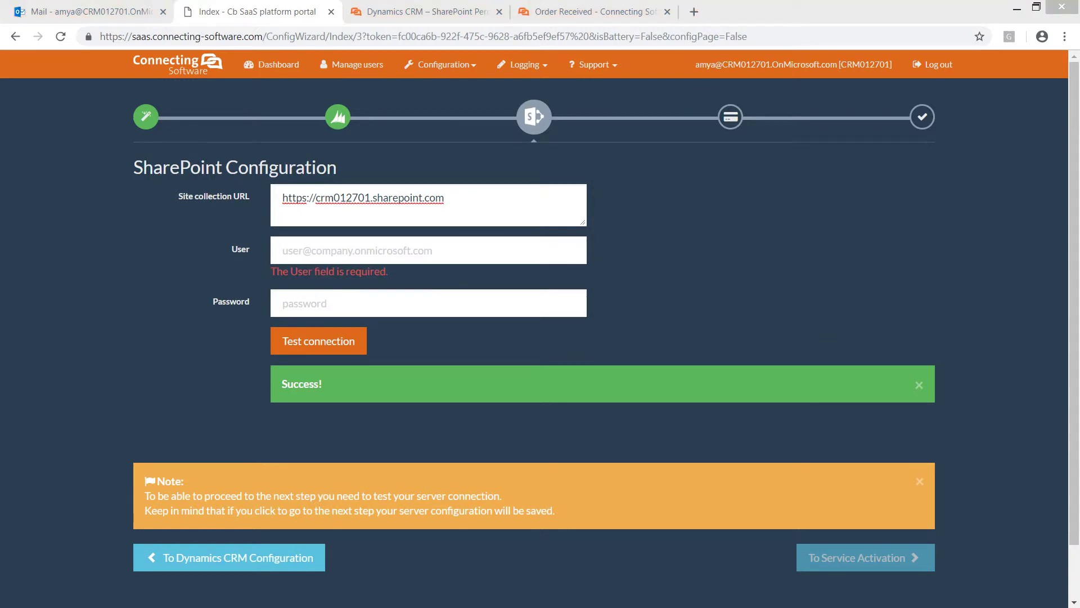
key("alt+Tab")
key("ctrl+v")
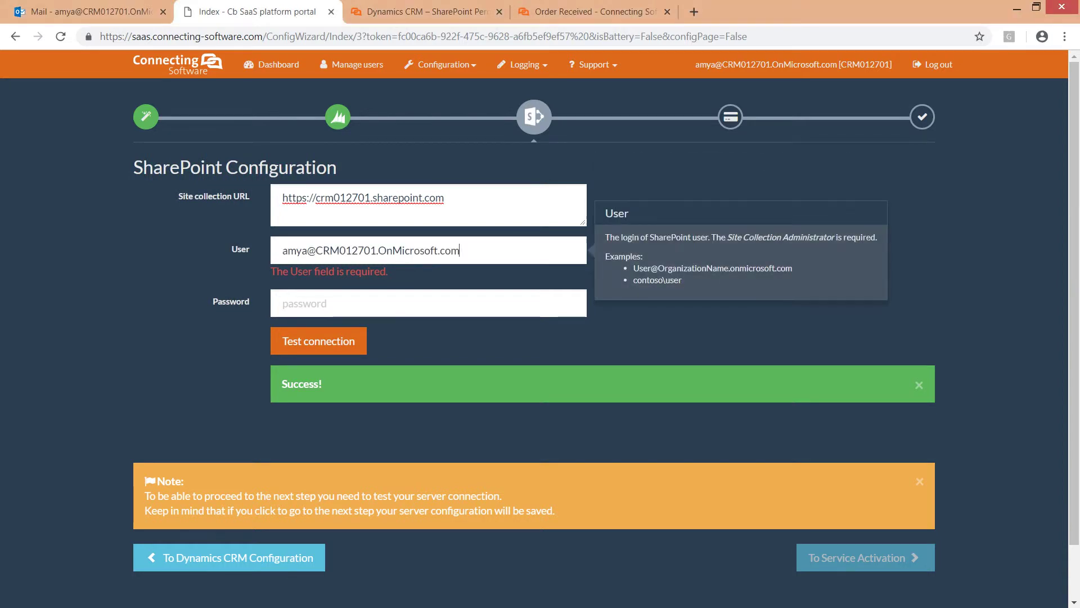
Enter the SharePoint user's password, test the connection and continue to service activation.
key("Tab")
key("alt+Tab")
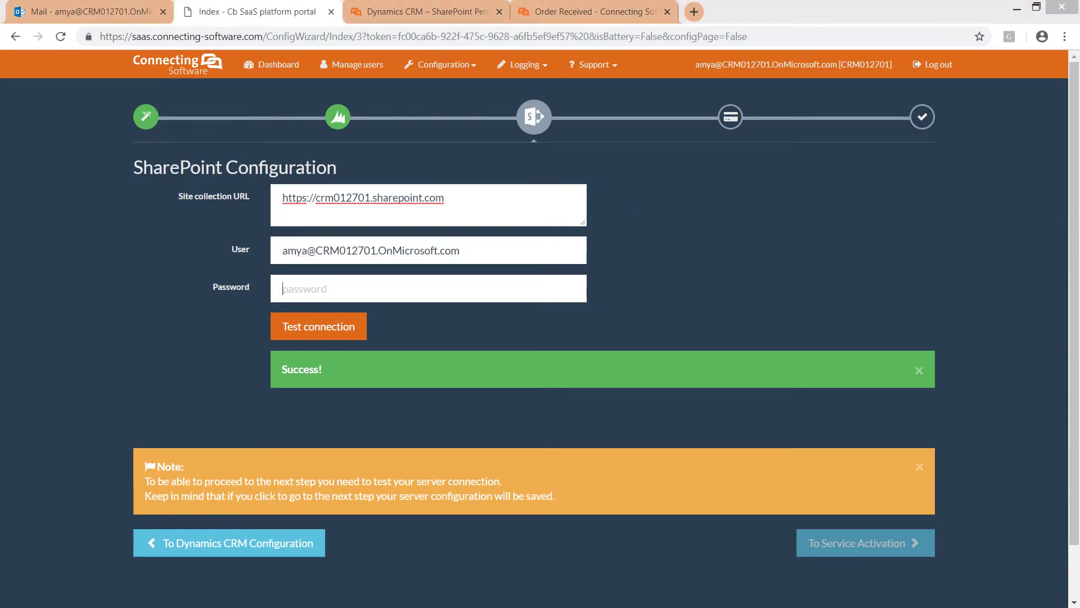
key("alt+Tab")
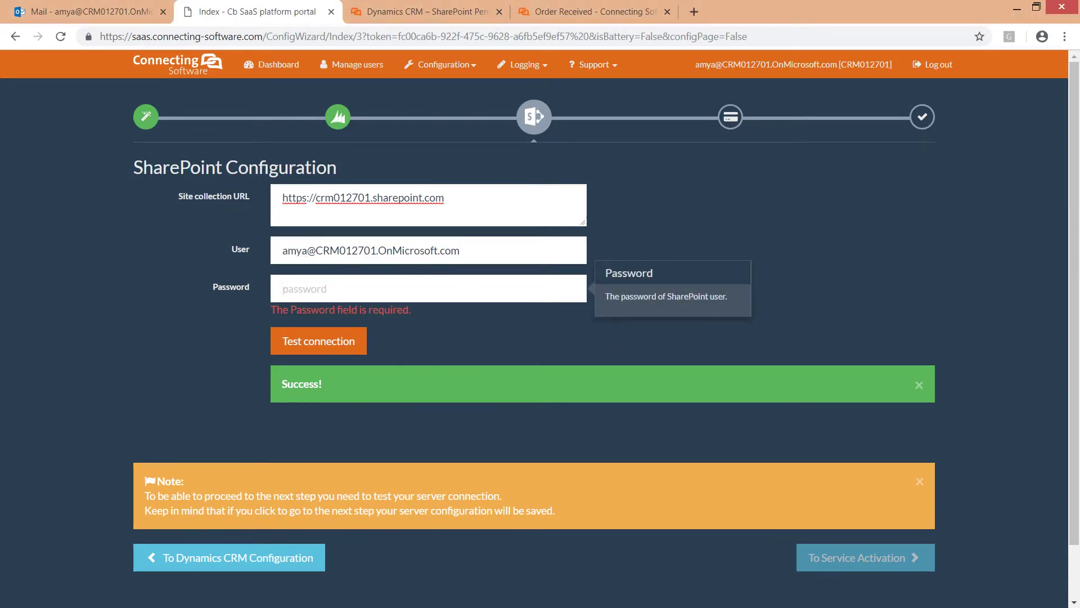
key("ctrl+v")
key("Tab")
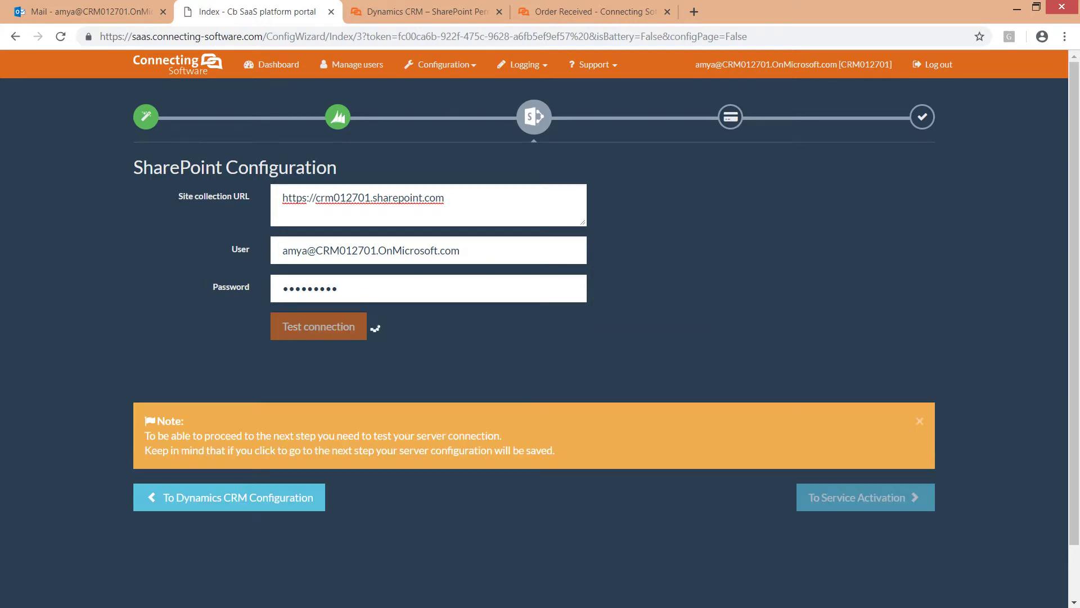
left_click(332, 326)
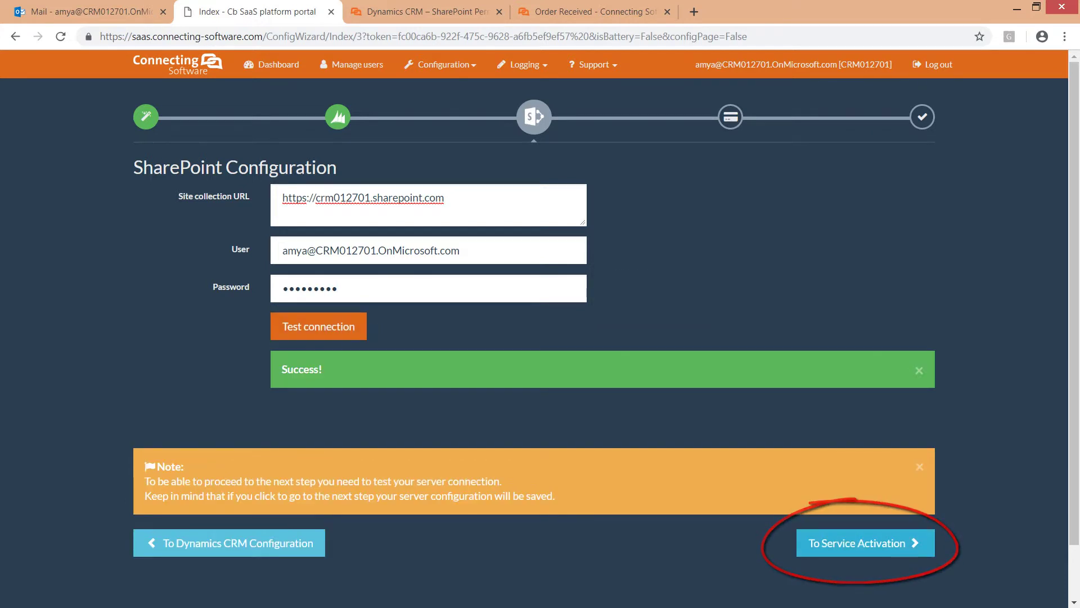
left_click(865, 543)
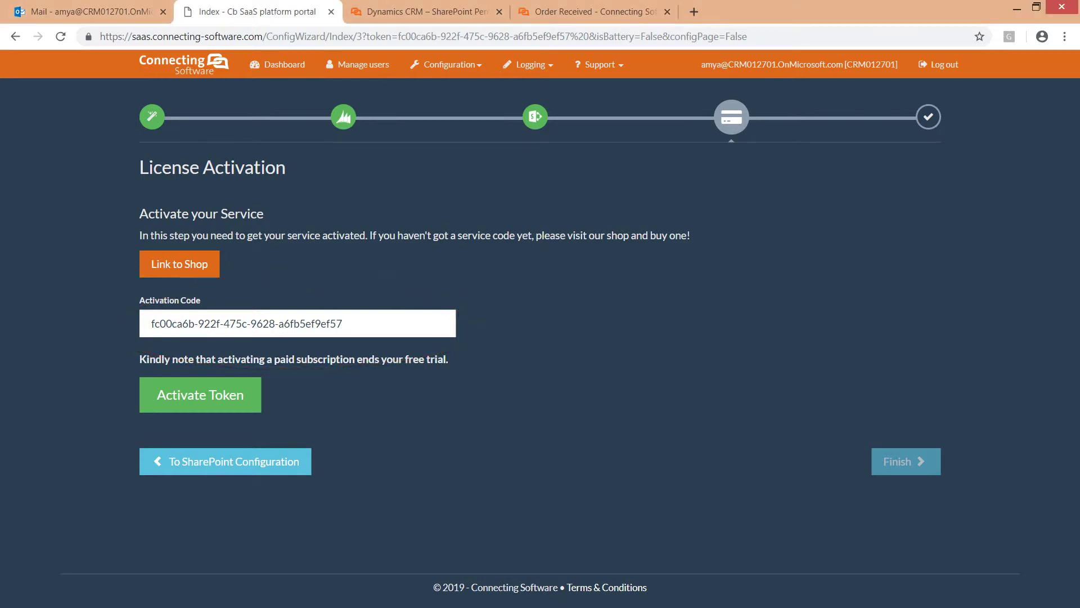
Check the prefilled activation code against the one in the Outlook e-mail and activate the token.
left_click(125, 12)
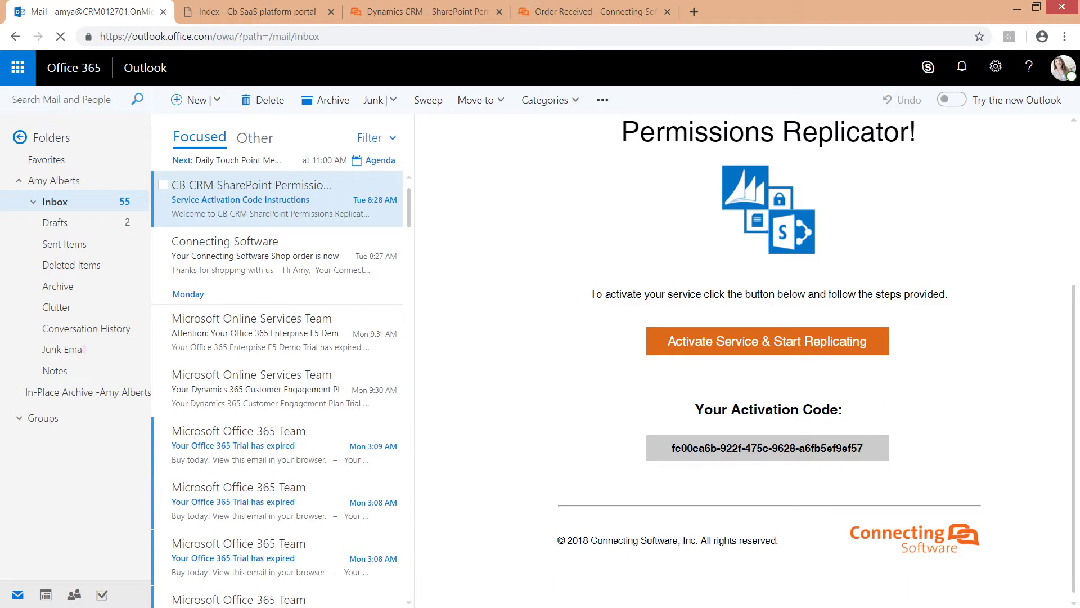
left_click_drag(670, 448, 864, 448)
key("ctrl+2")
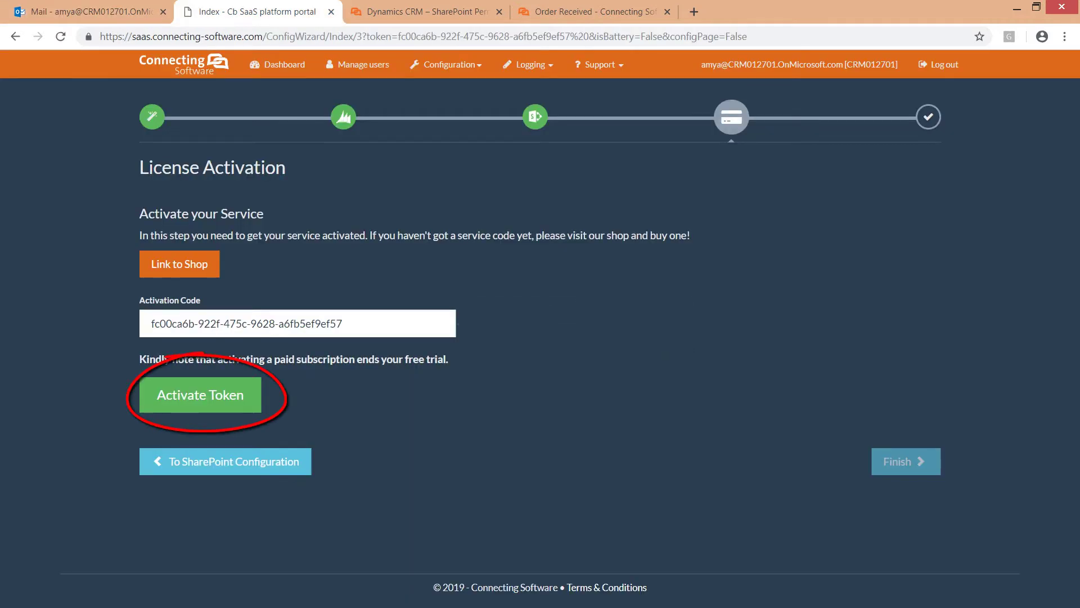
left_click(200, 395)
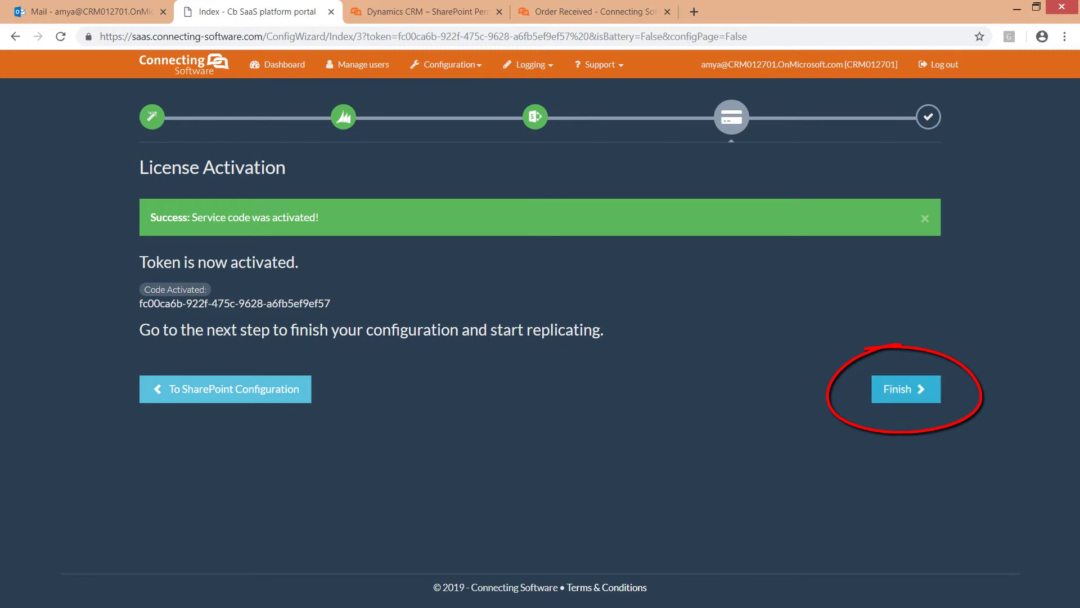
Finish the license activation and leave the wizard with immediate replication set to No.
left_click(906, 389)
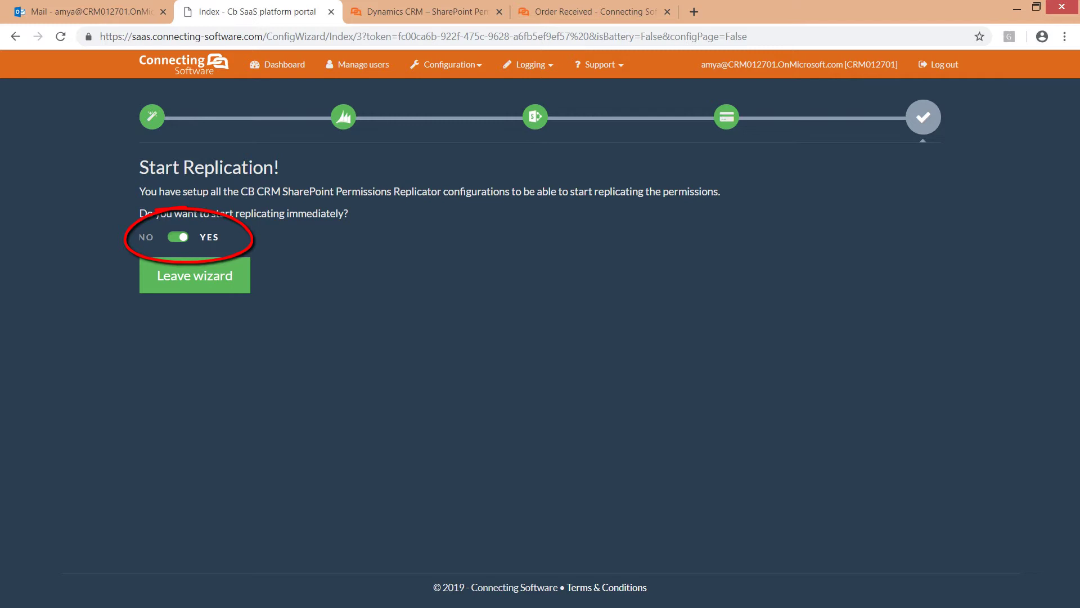
left_click(177, 237)
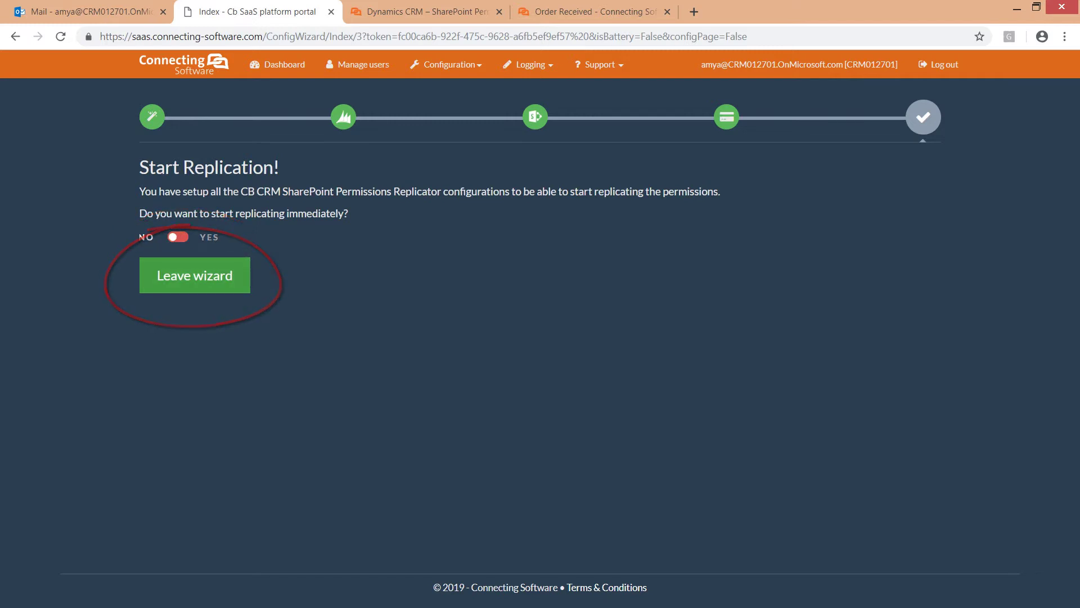
left_click(195, 276)
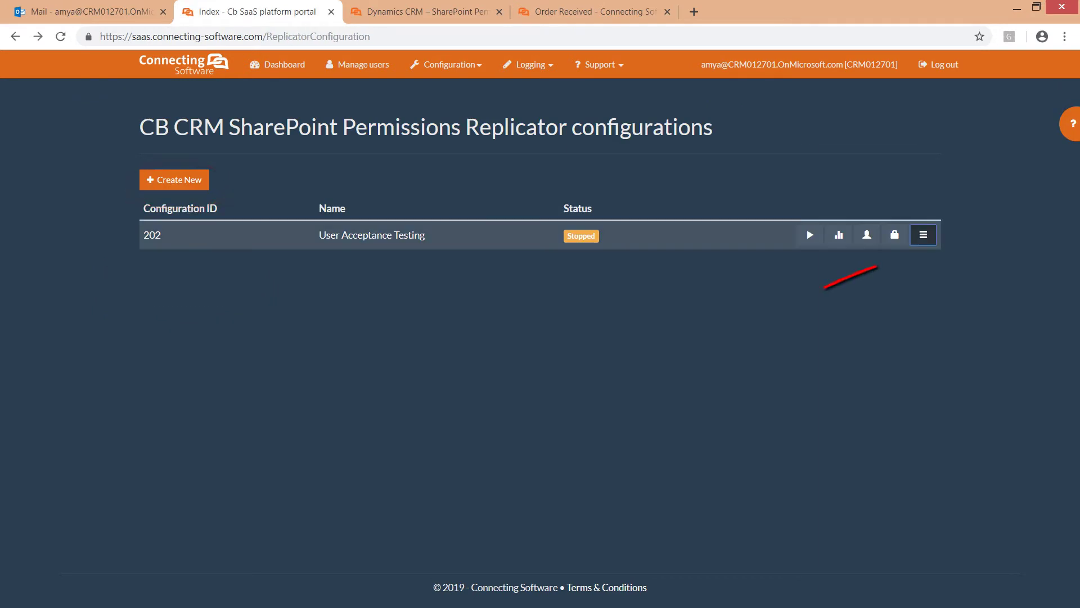
Review the User Acceptance Testing configuration's Dynamics CRM and SharePoint settings, return to the configuration list and inspect its other available actions.
left_click(924, 235)
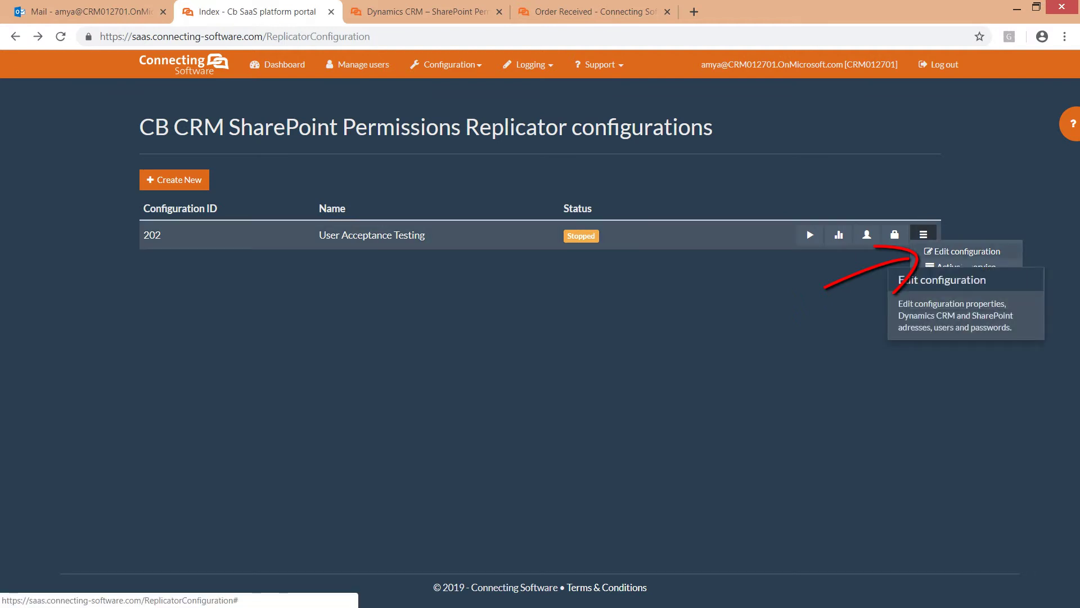
left_click(963, 251)
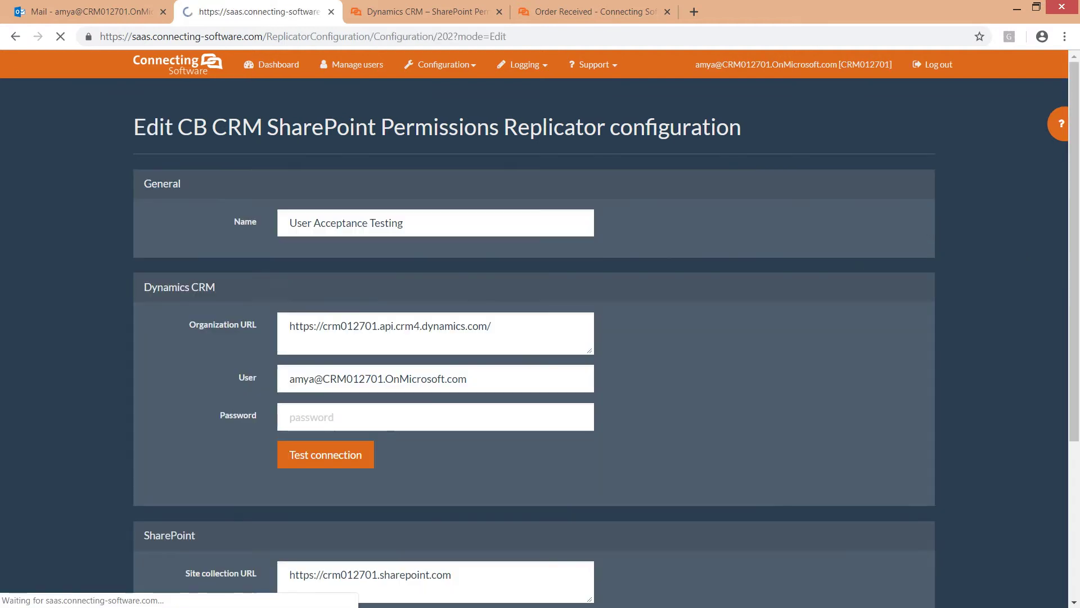
scroll(534, 342, "down", 4)
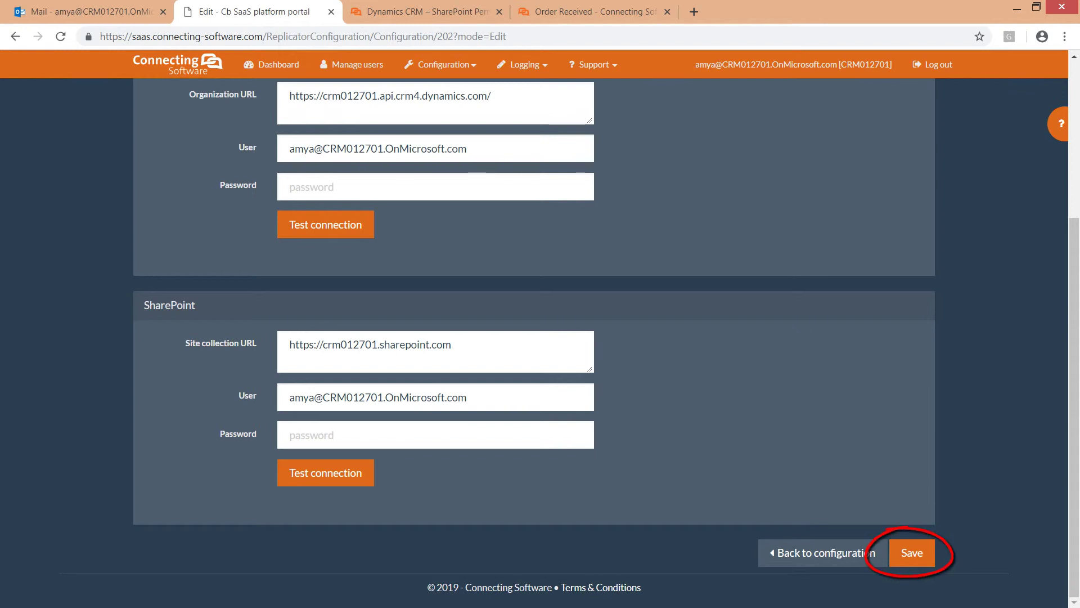
left_click(823, 553)
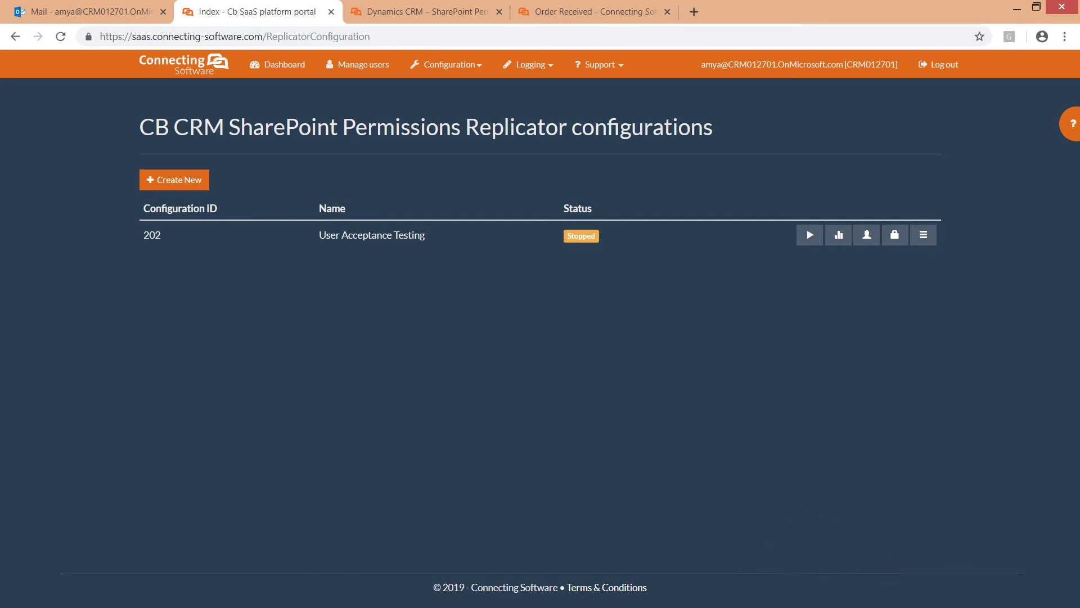
mouse_move(894, 235)
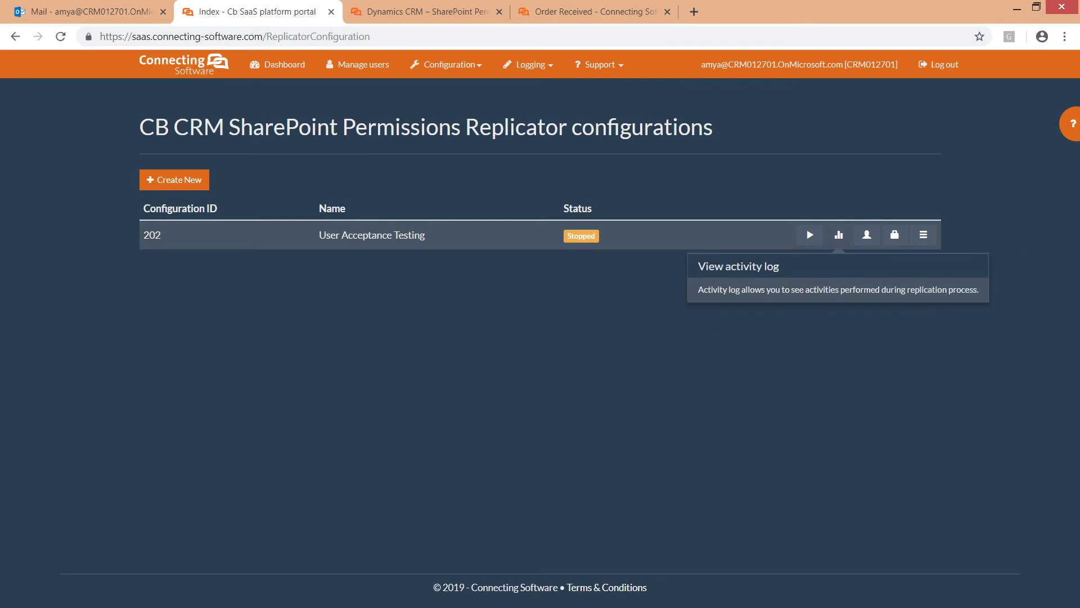
left_click(923, 234)
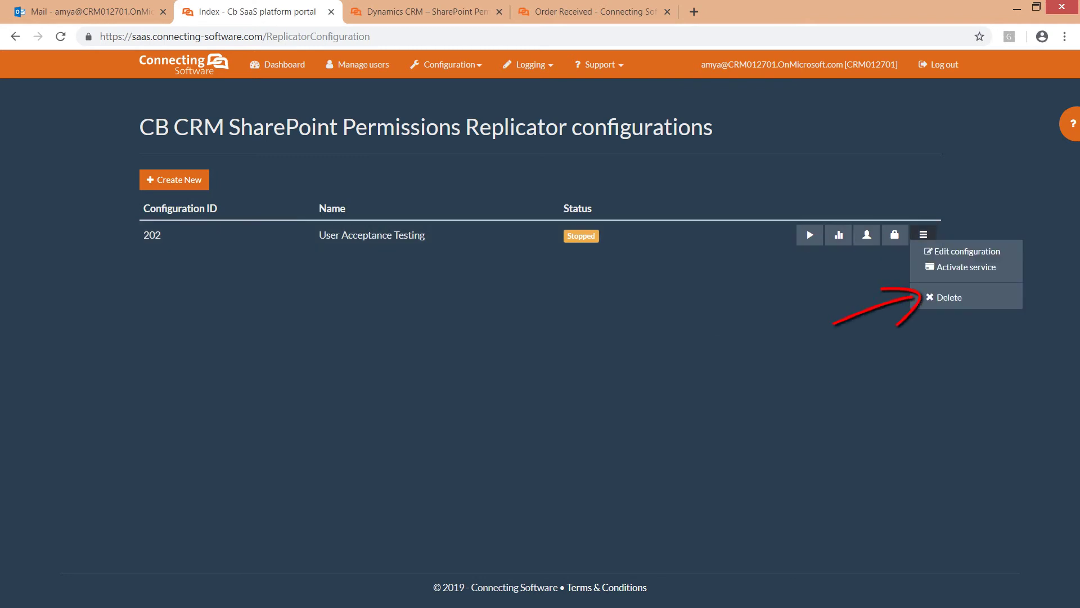
mouse_move(950, 297)
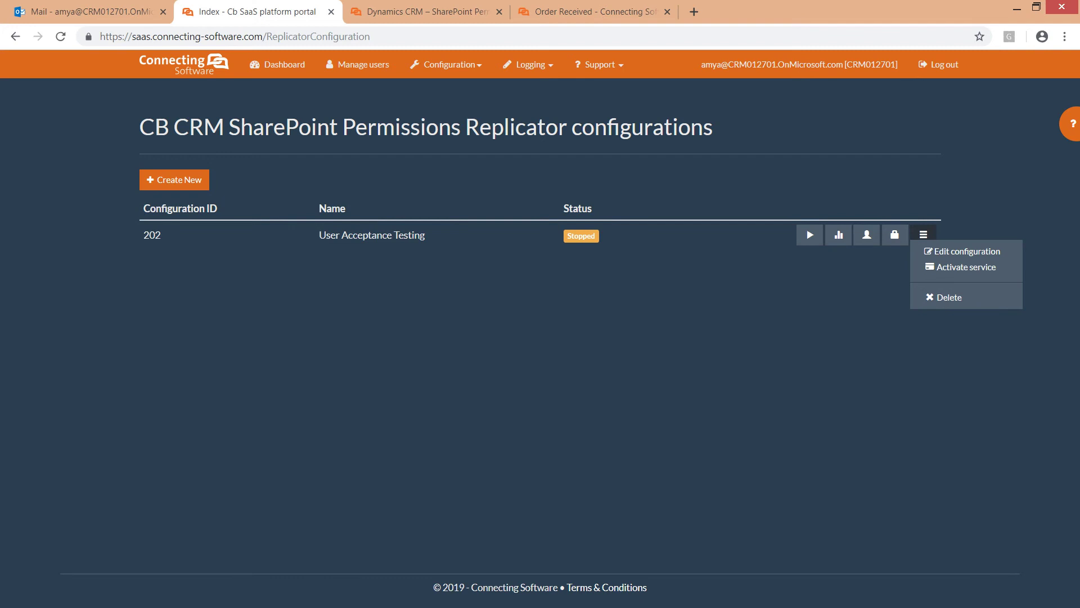
key("Escape")
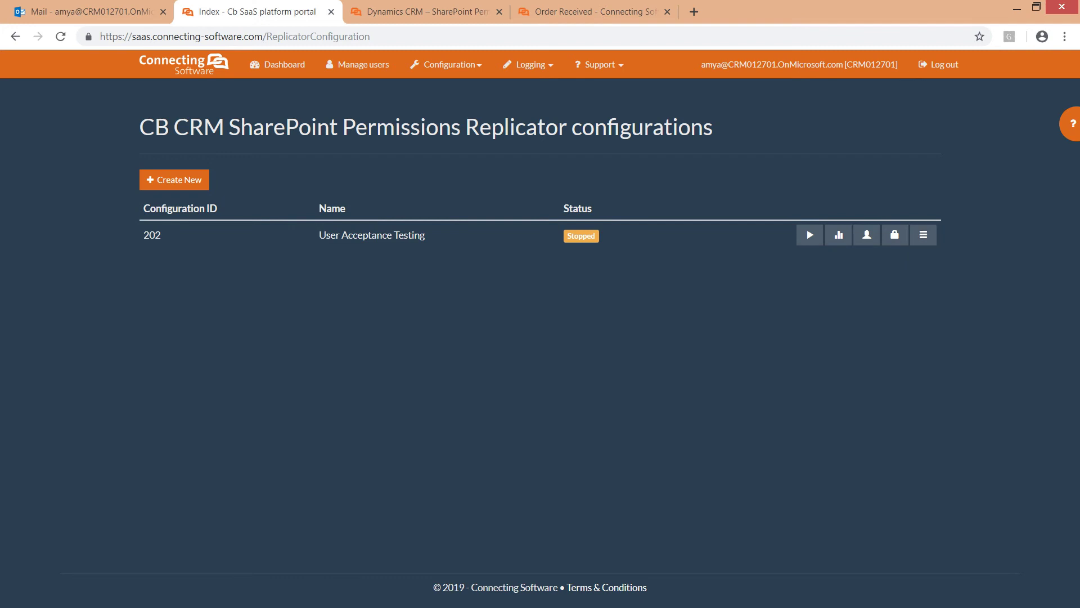